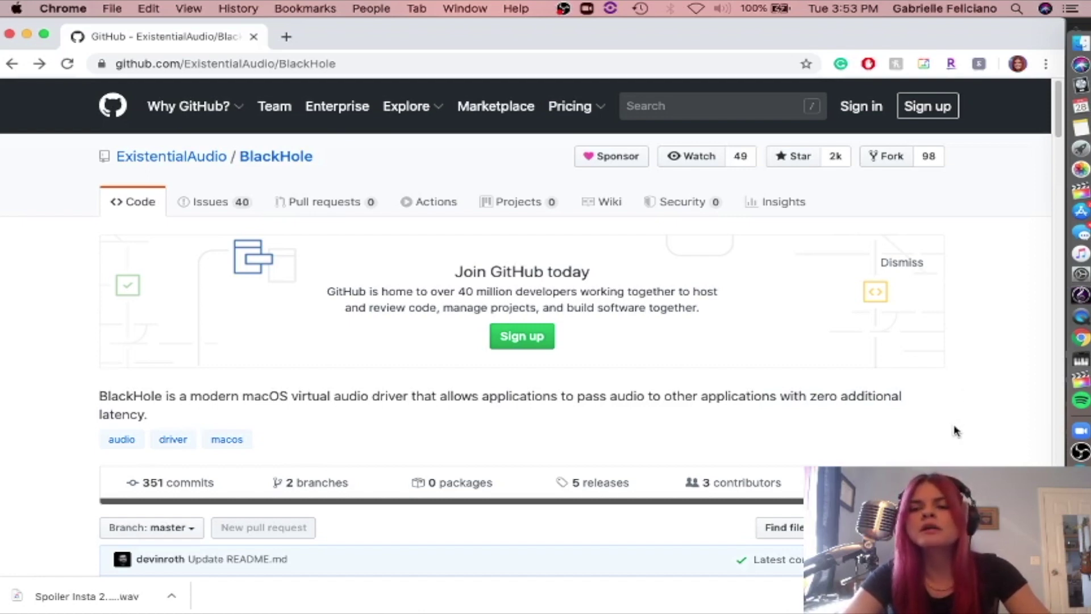
Follow the README's Download Installer link to the existential.audio BlackHole download page.
{"action": "scroll", "coordinate": [965, 456], "scroll_direction": "down", "scroll_amount": 2}
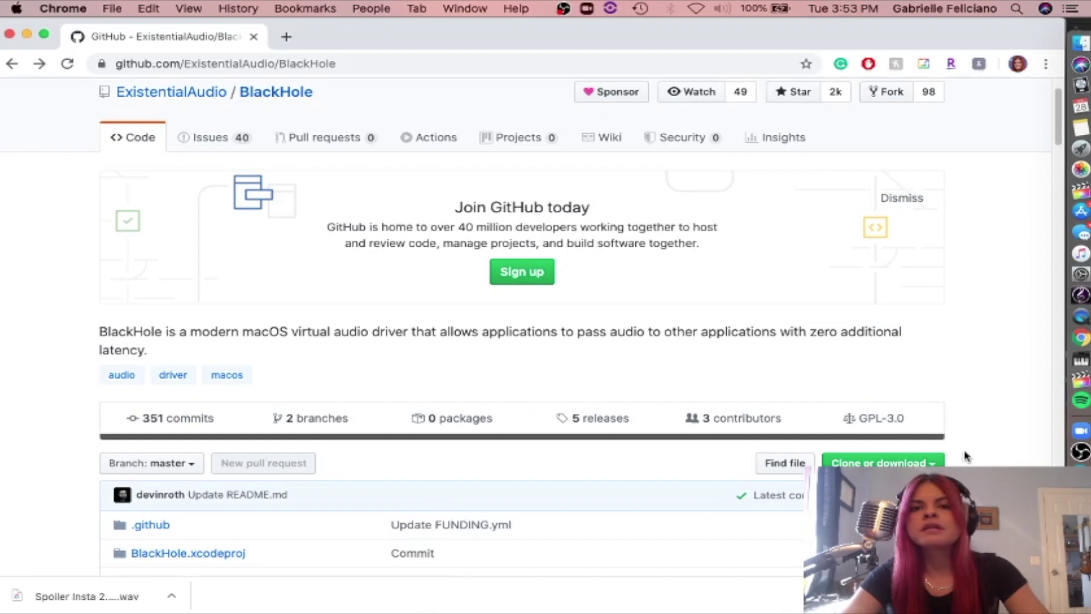
{"action": "scroll", "coordinate": [964, 456], "scroll_direction": "down", "scroll_amount": 15}
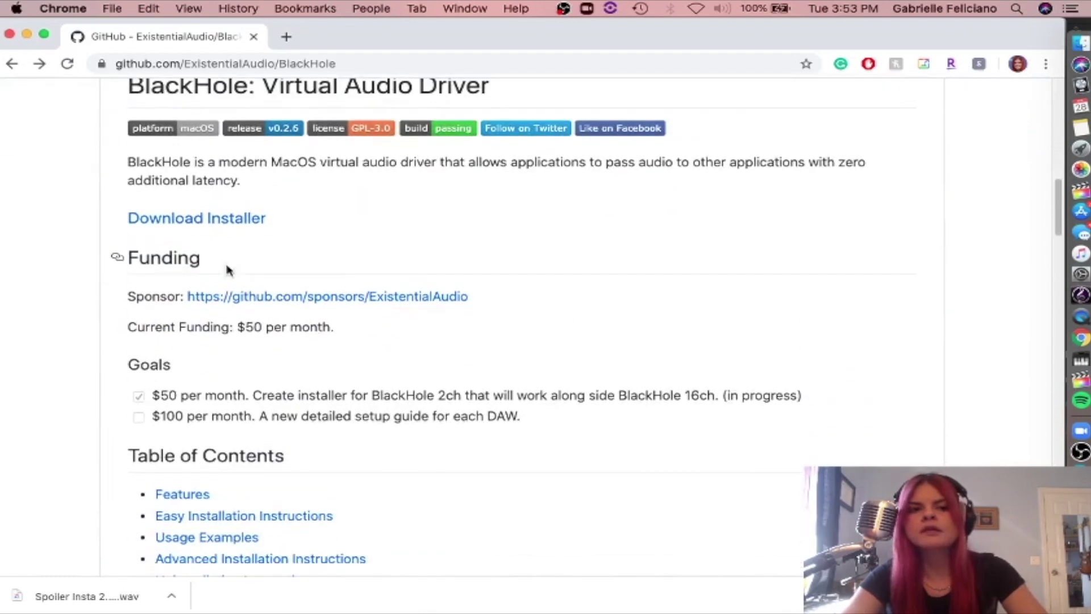
{"action": "left_click", "coordinate": [230, 224]}
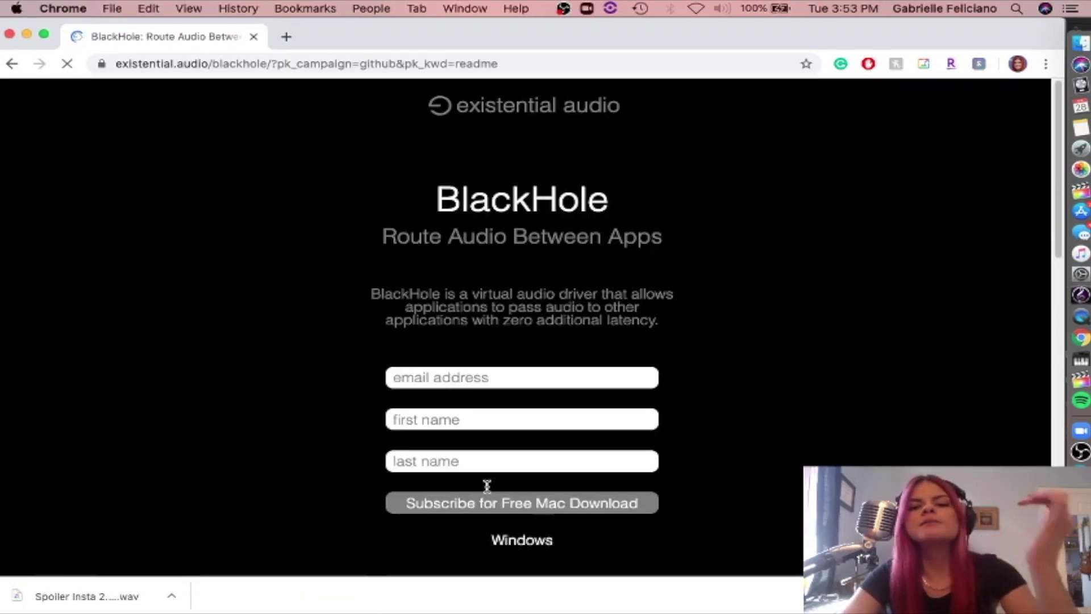
{"action": "scroll", "coordinate": [788, 442], "scroll_direction": "down", "scroll_amount": 3}
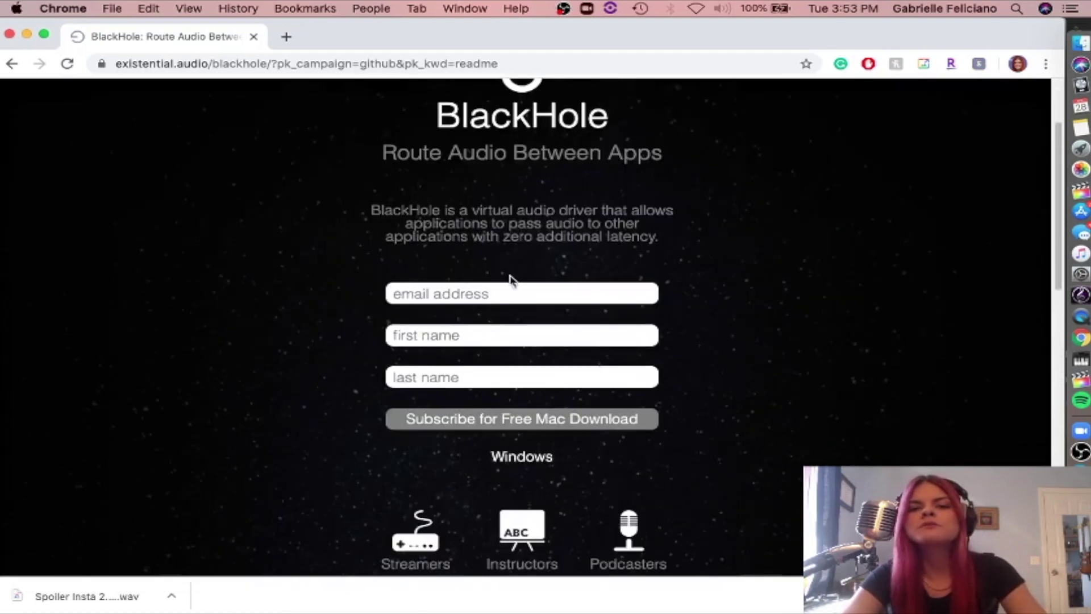
{"action": "scroll", "coordinate": [883, 402], "scroll_direction": "up", "scroll_amount": 3}
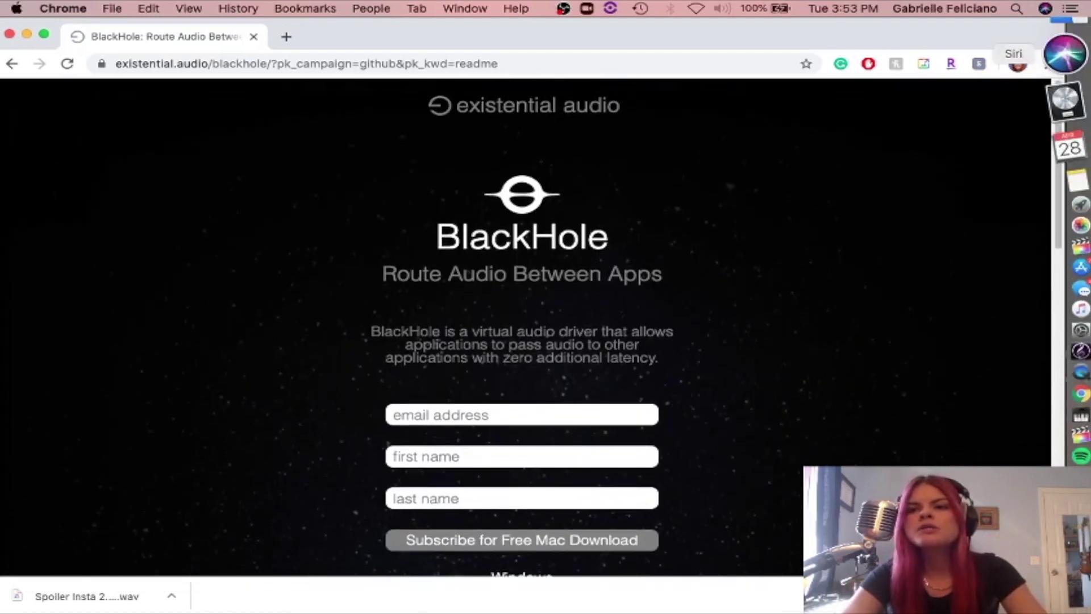
{"action": "left_click", "coordinate": [1062, 45]}
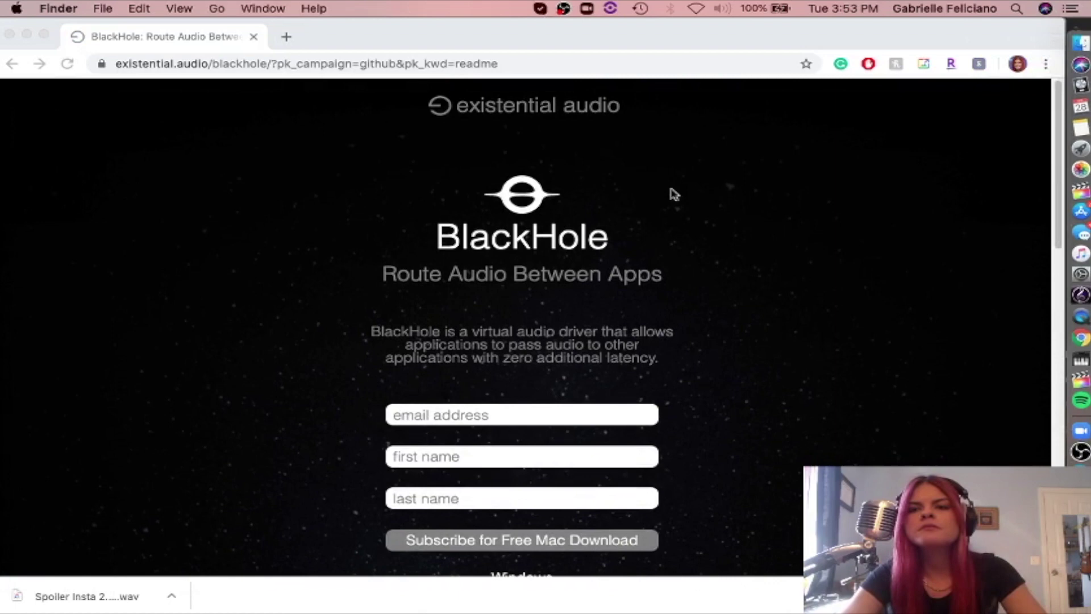
{"action": "left_click", "coordinate": [1063, 35]}
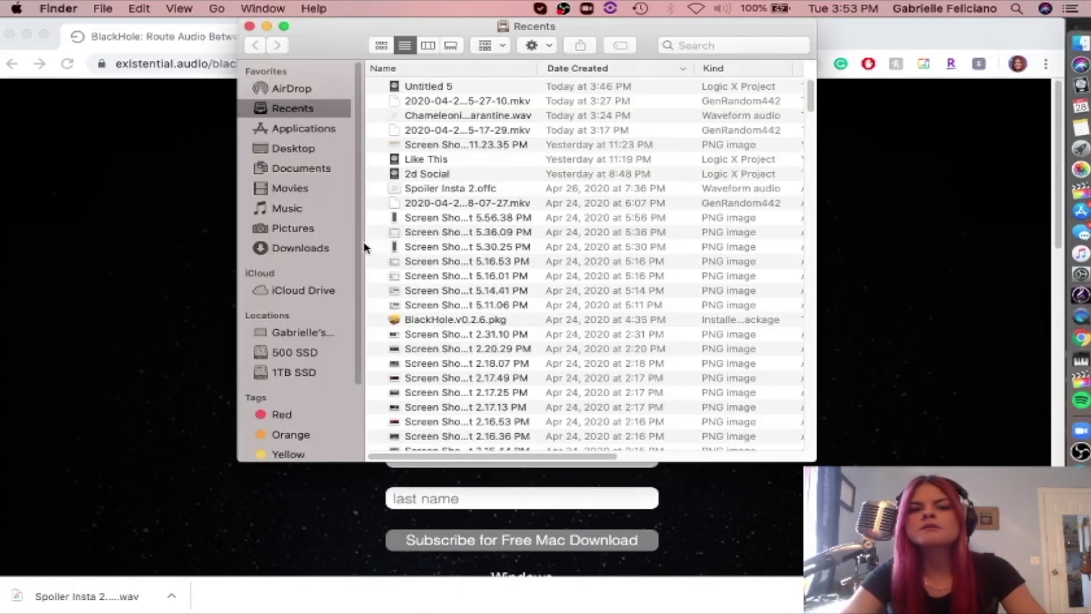
{"action": "left_click", "coordinate": [283, 251]}
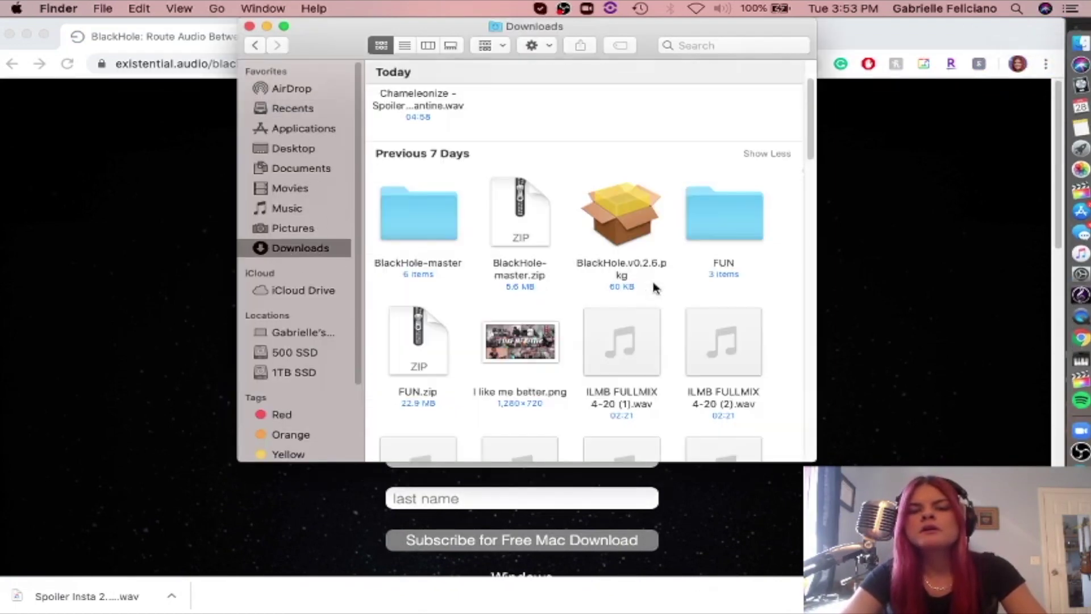
{"action": "left_click", "coordinate": [623, 212]}
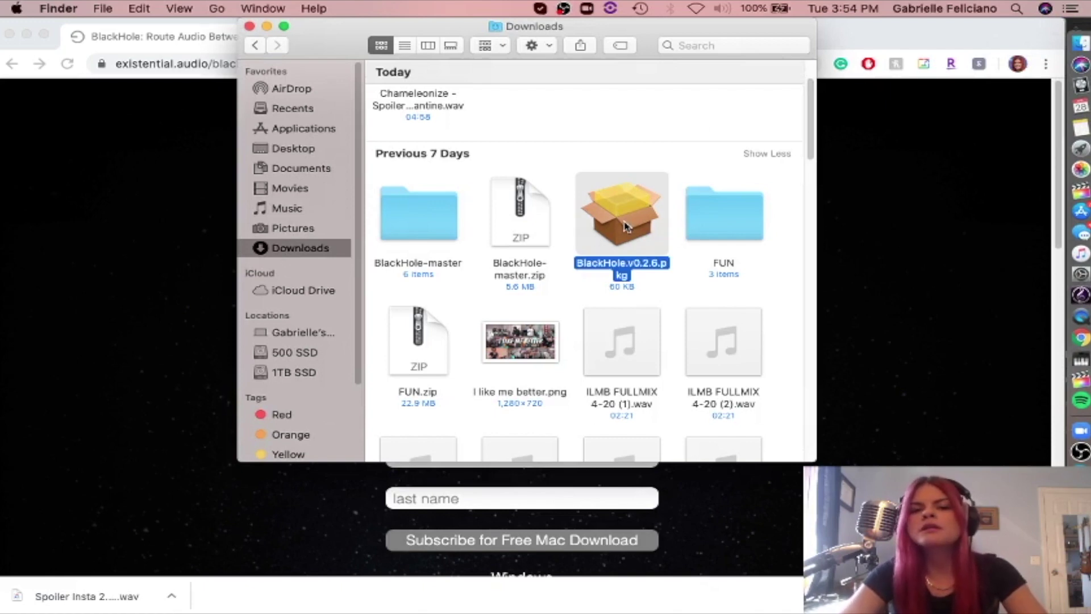
{"action": "double_click", "coordinate": [625, 226]}
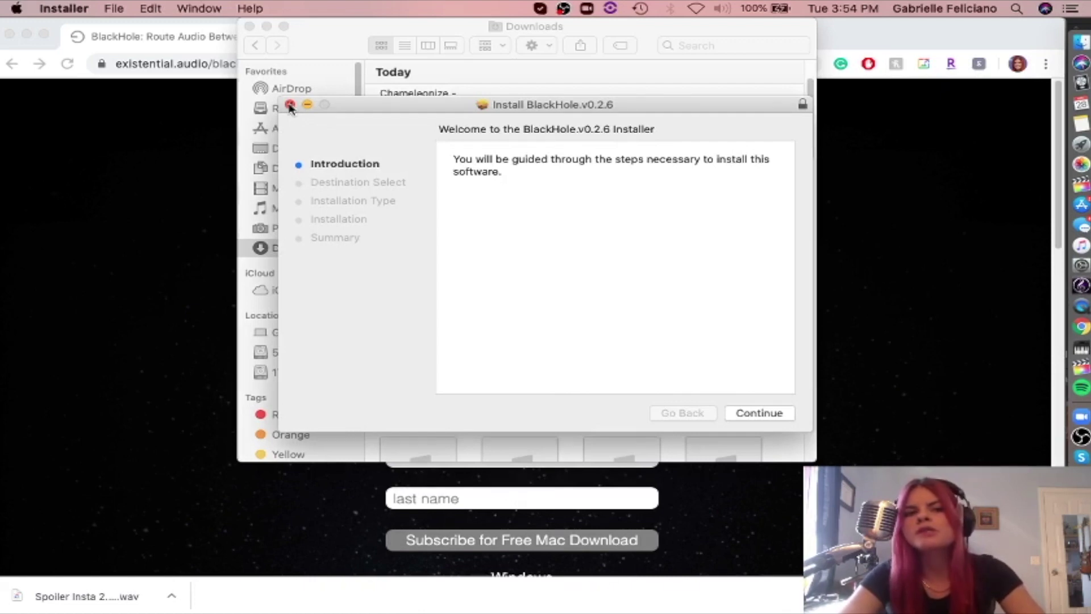
{"action": "left_click", "coordinate": [290, 105]}
{"action": "left_click", "coordinate": [249, 26]}
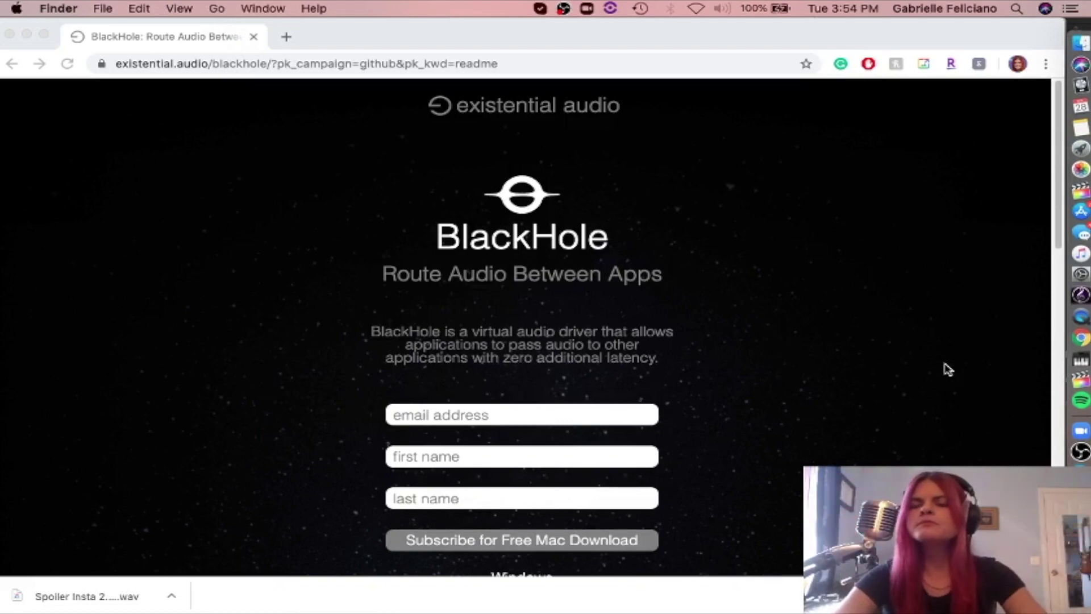
Search Launchpad for 'audio' and launch Audio MIDI Setup.
{"action": "left_click", "coordinate": [1071, 155]}
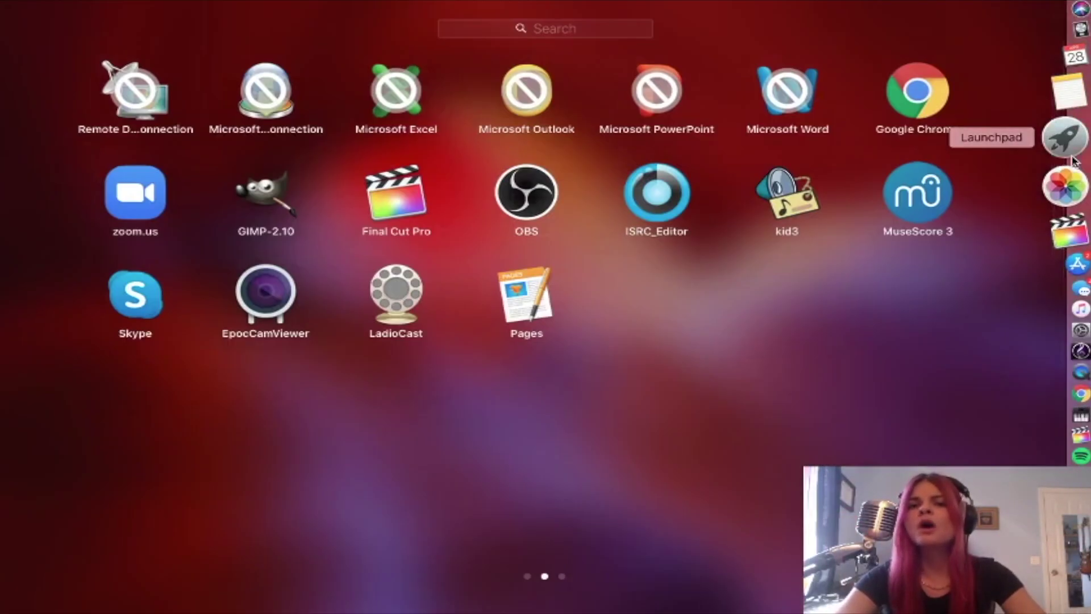
{"action": "left_click", "coordinate": [569, 33]}
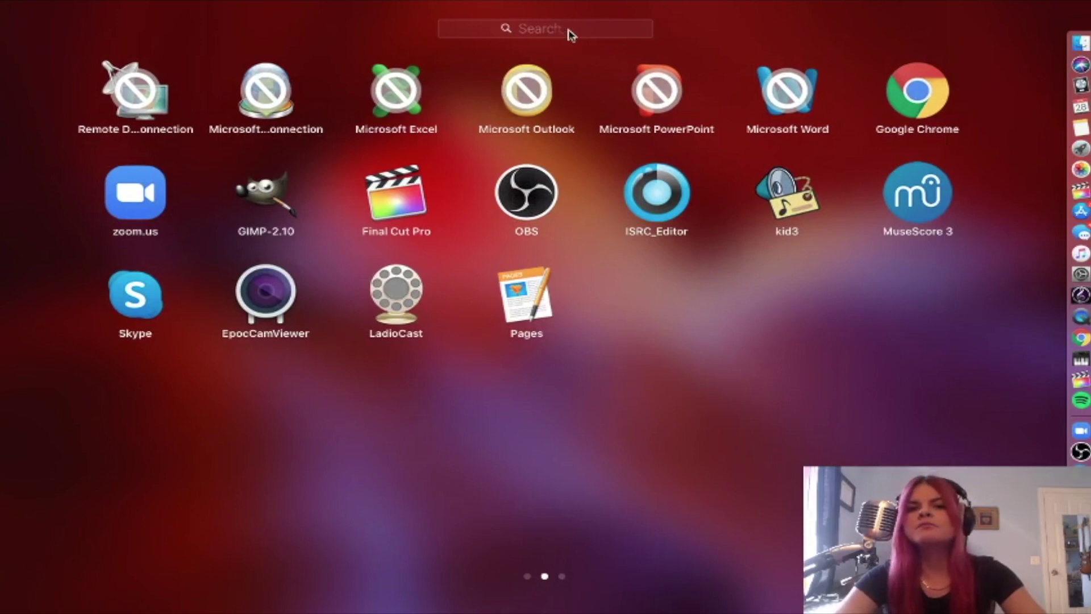
{"action": "type", "text": "aud"}
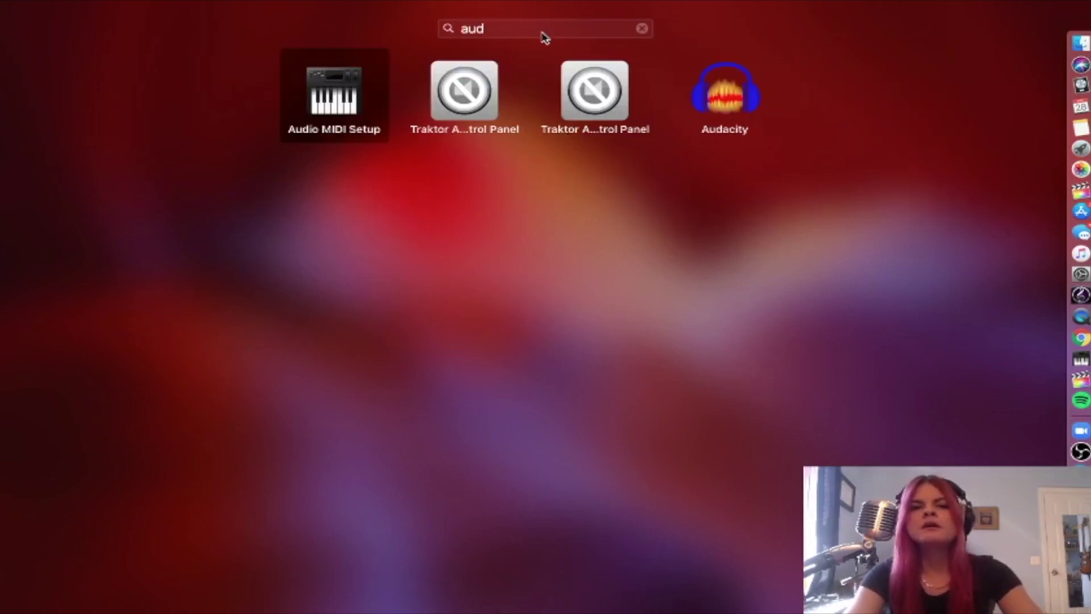
{"action": "type", "text": "io"}
{"action": "left_click", "coordinate": [391, 101]}
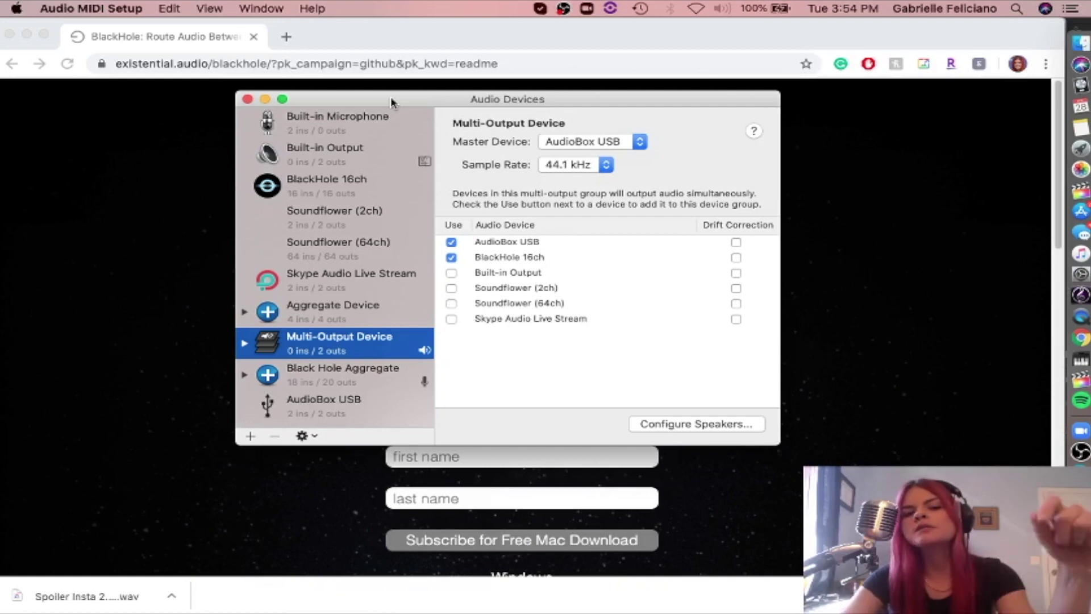
Select Black Hole Aggregate to view its AudioBox USB, BlackHole 16ch and Built-in Output subdevices.
{"action": "left_click", "coordinate": [249, 436]}
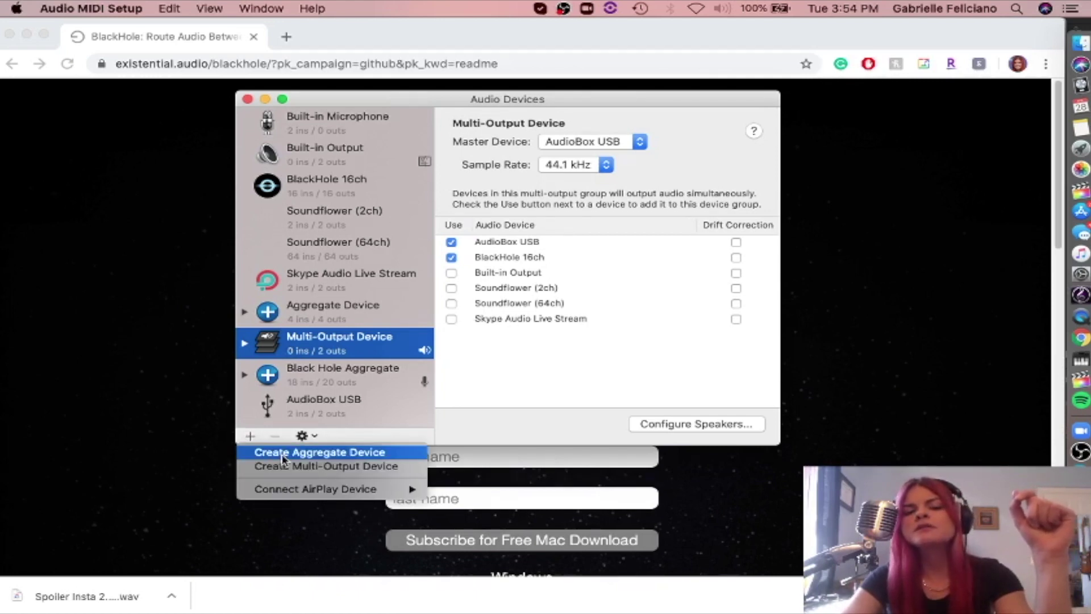
{"action": "left_click", "coordinate": [329, 381]}
{"action": "left_click", "coordinate": [315, 377]}
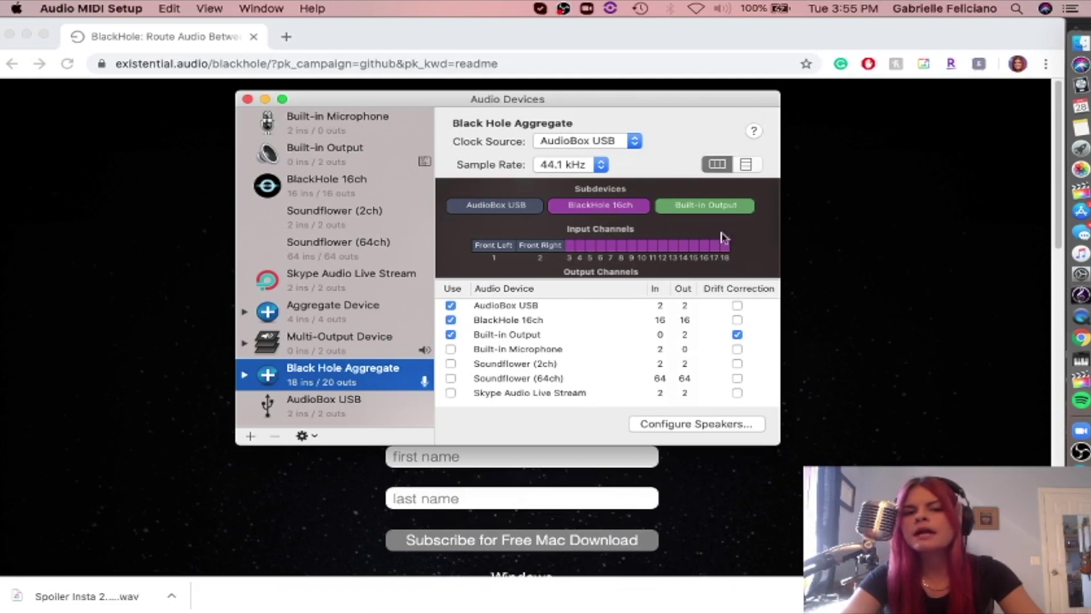
View the Multi-Output Device settings, then close the Audio Devices window.
{"action": "left_click", "coordinate": [251, 436]}
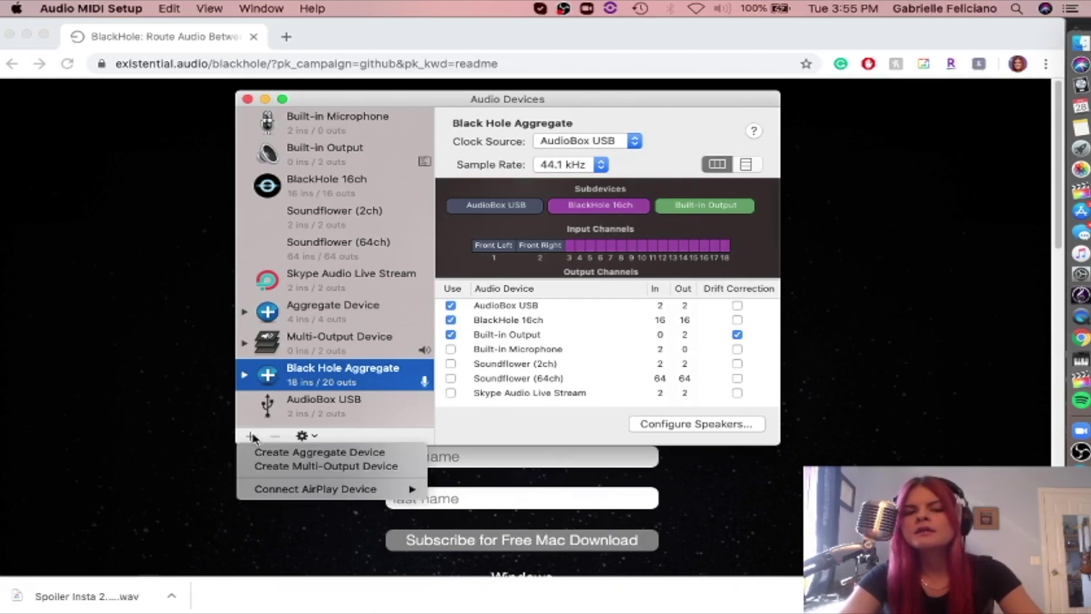
{"action": "left_click", "coordinate": [320, 342]}
{"action": "left_click", "coordinate": [321, 343]}
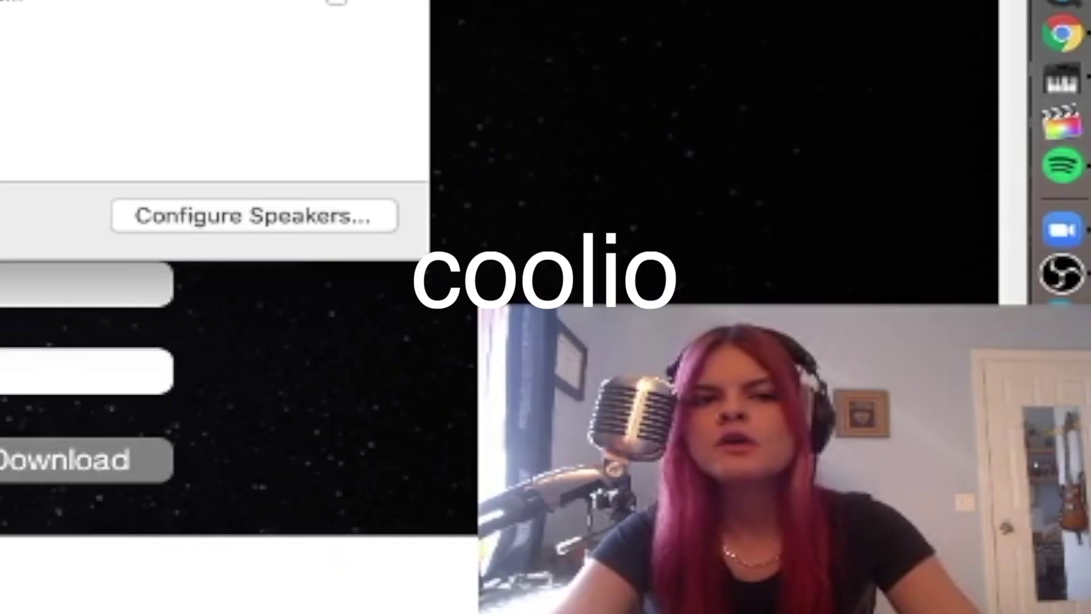
{"action": "left_click", "coordinate": [247, 99]}
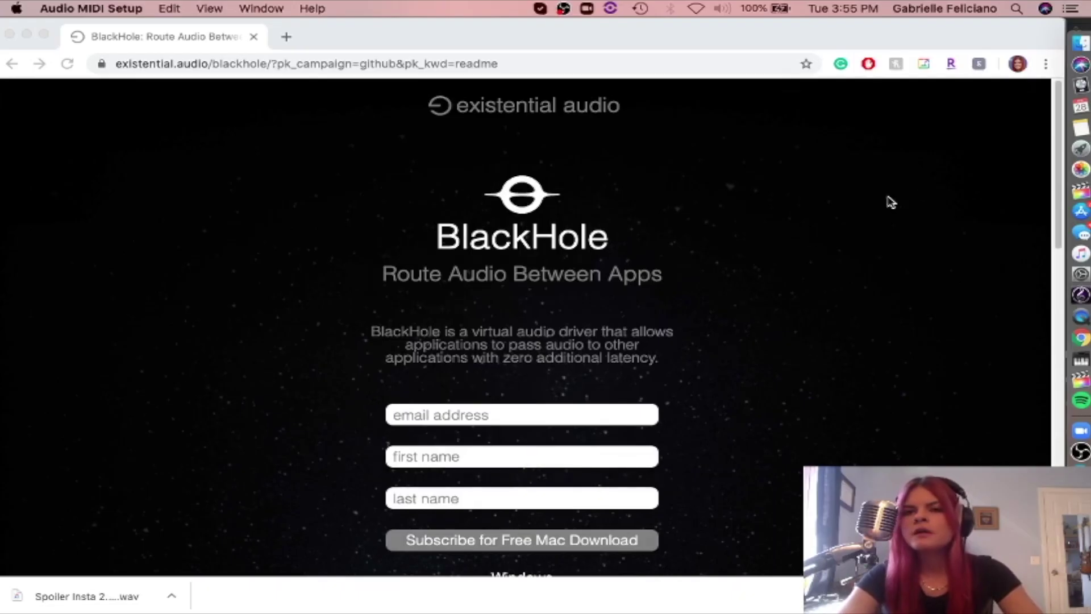
{"action": "left_click", "coordinate": [1067, 85]}
{"action": "left_click", "coordinate": [85, 9]}
{"action": "mouse_move", "coordinate": [91, 51]}
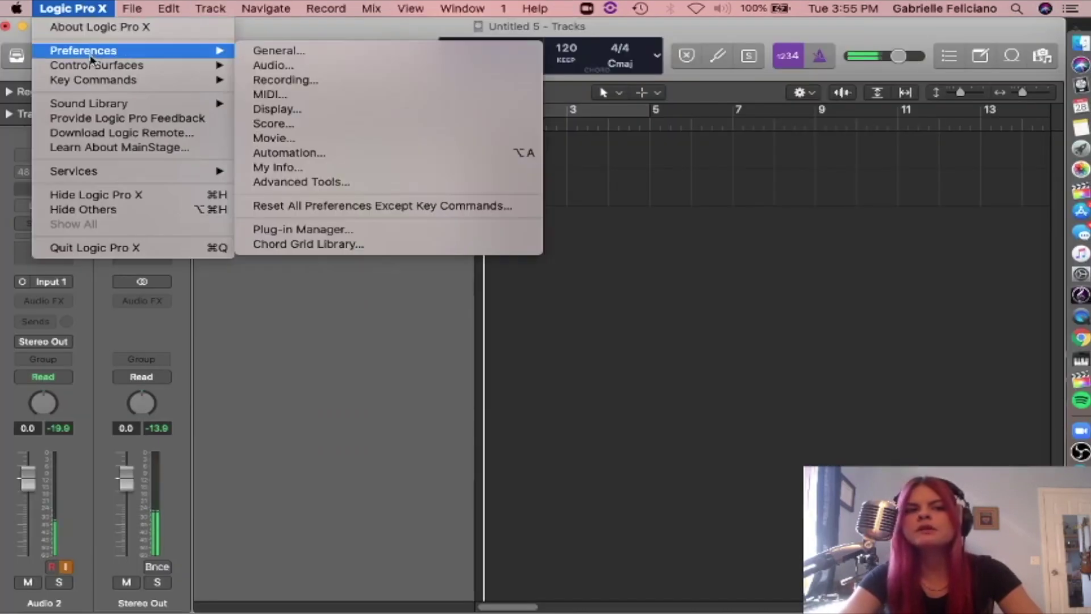
{"action": "left_click", "coordinate": [305, 64]}
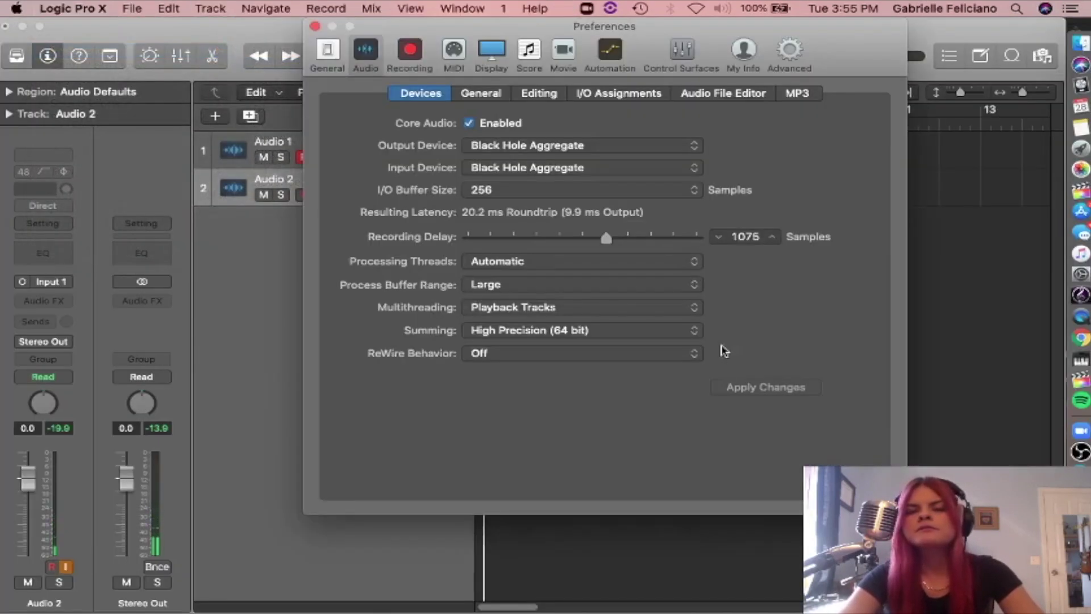
{"action": "left_click_drag", "start_coordinate": [668, 34], "coordinate": [651, 26]}
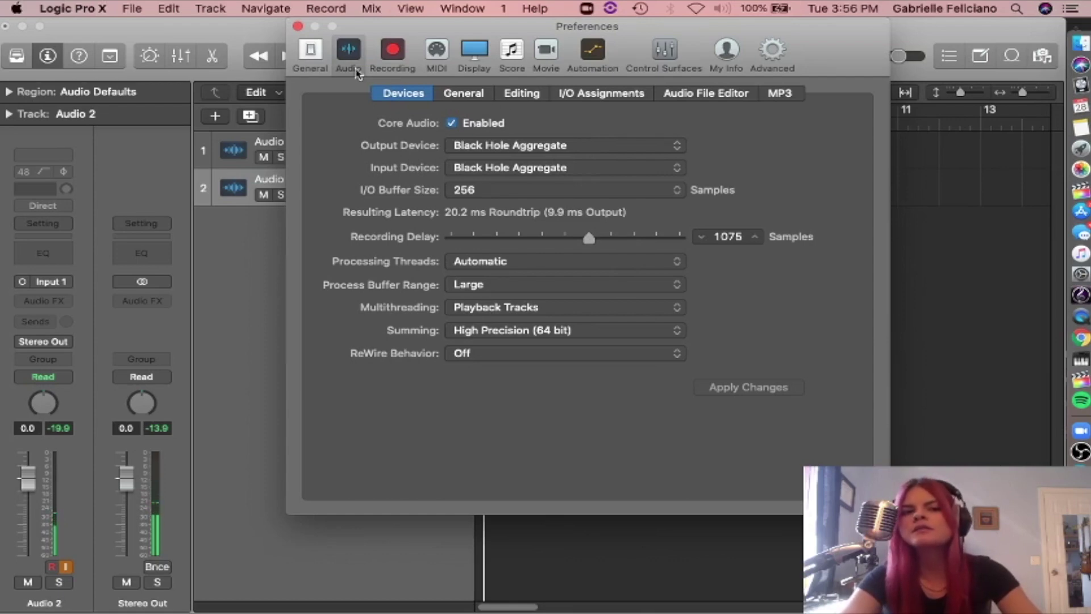
{"action": "left_click", "coordinate": [298, 26]}
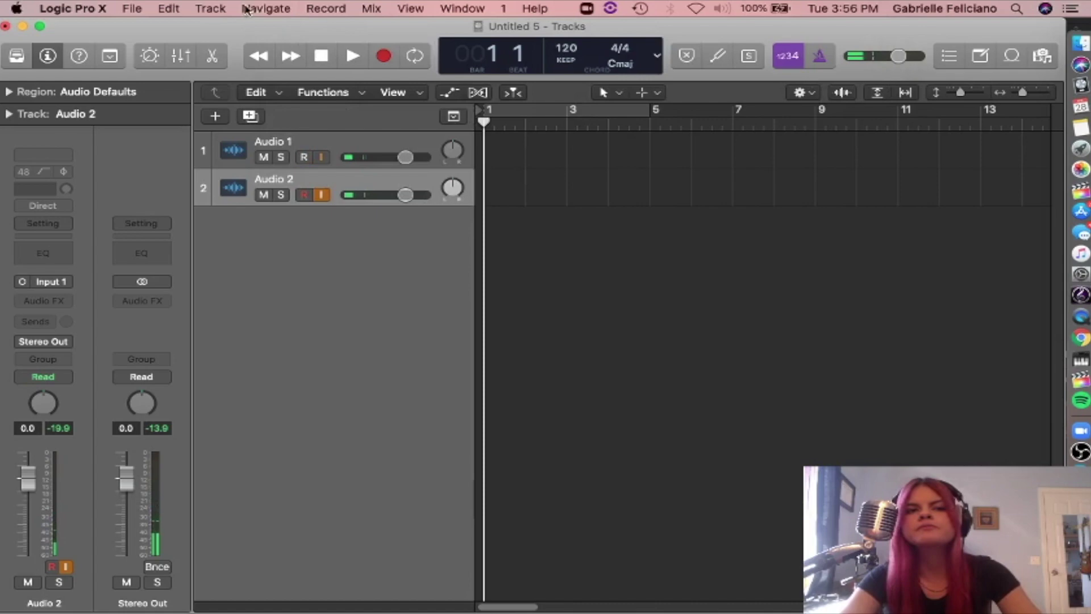
Create a new audio track from Track > New Tracks and rename it 'Microphone'.
{"action": "left_click", "coordinate": [209, 8]}
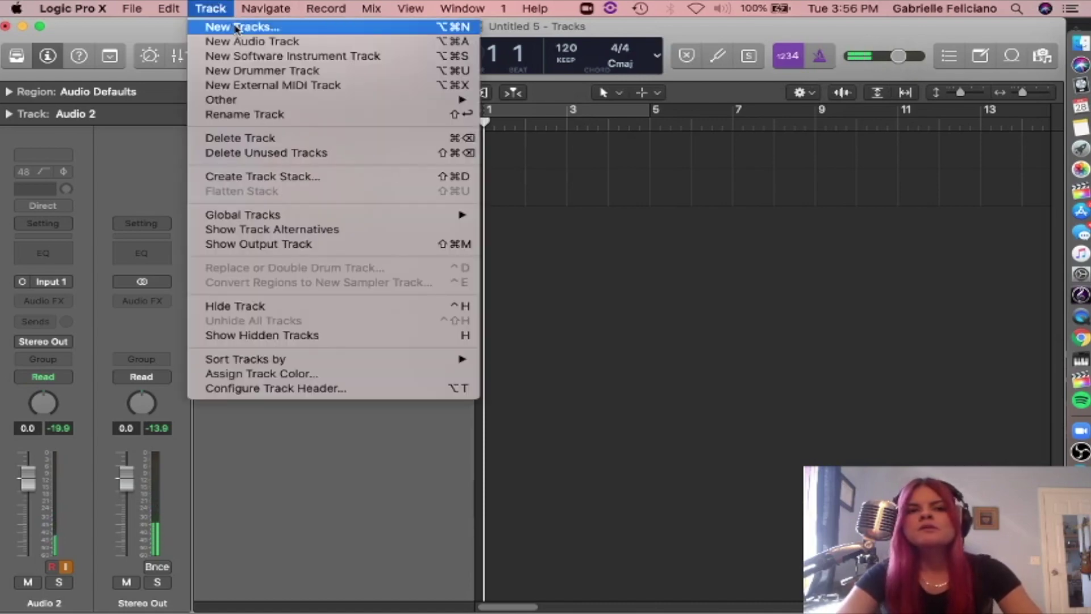
{"action": "left_click", "coordinate": [243, 27]}
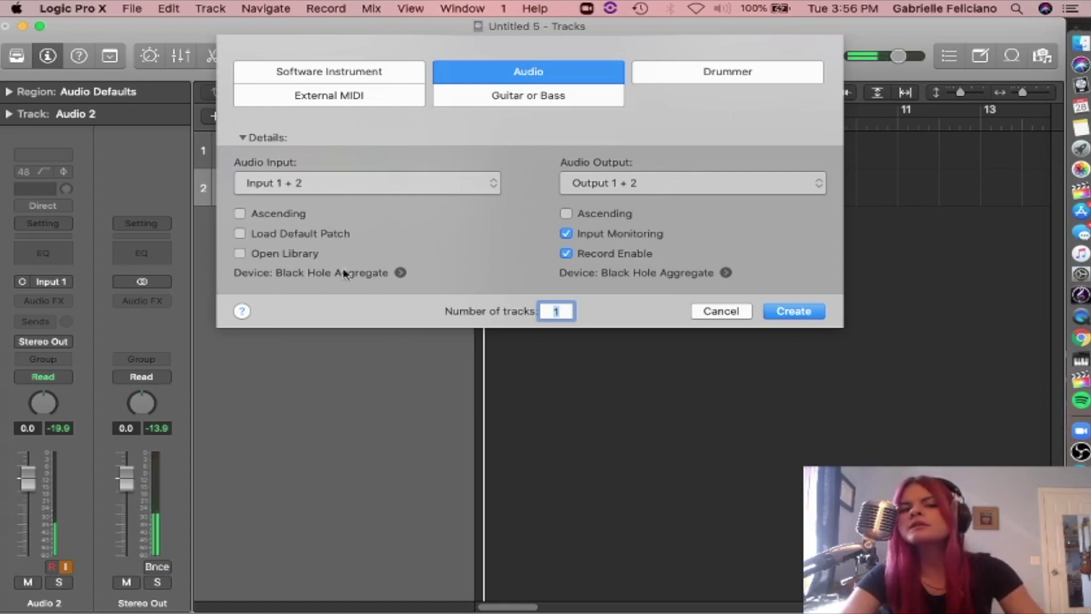
{"action": "left_click", "coordinate": [794, 311]}
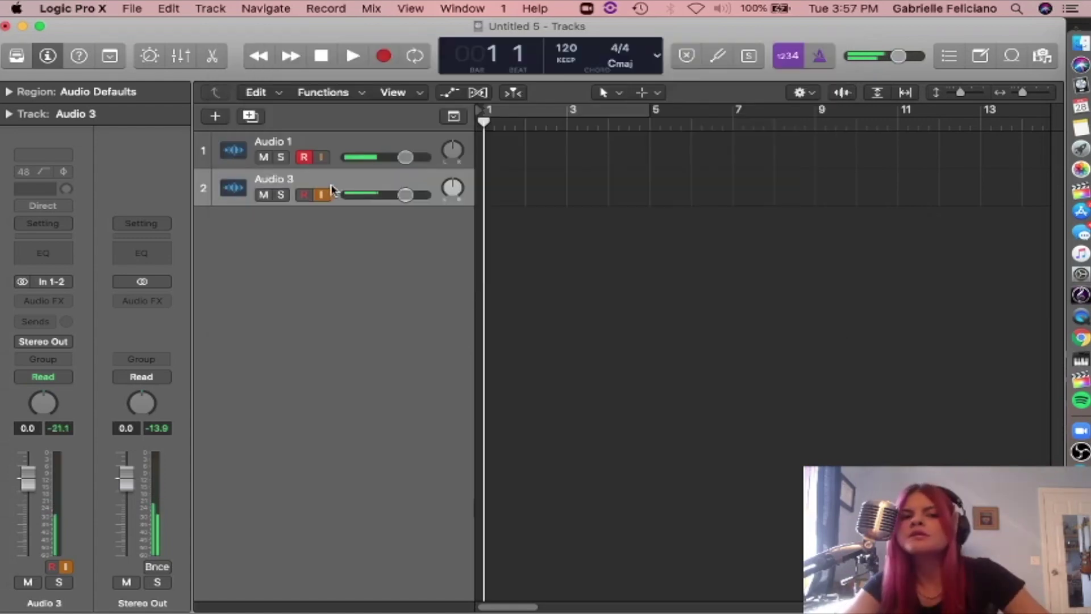
{"action": "double_click", "coordinate": [285, 177]}
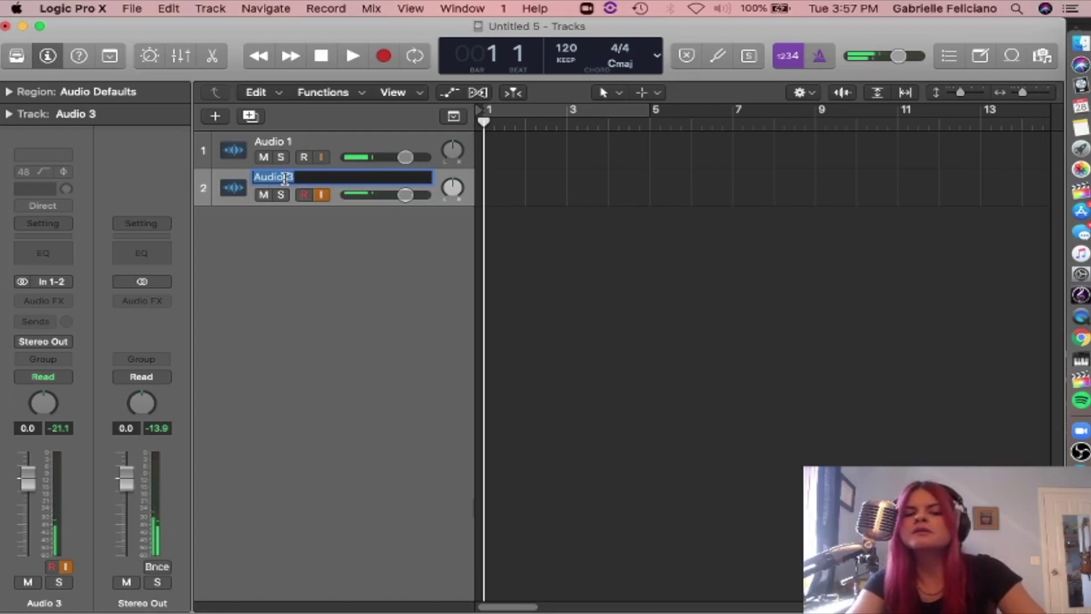
{"action": "type", "text": "Microphone"}
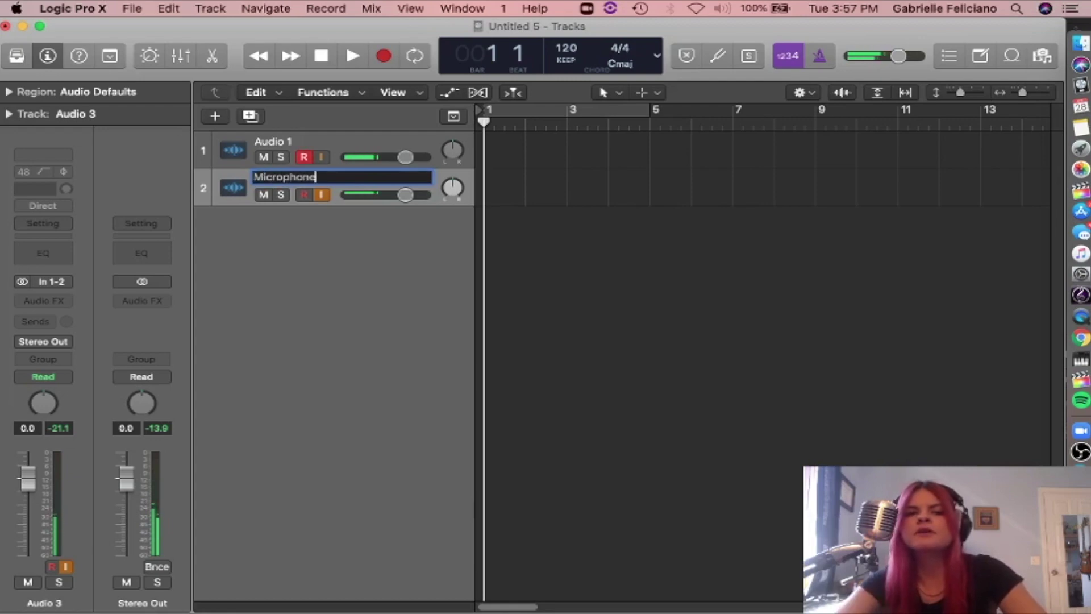
{"action": "key", "text": "Return"}
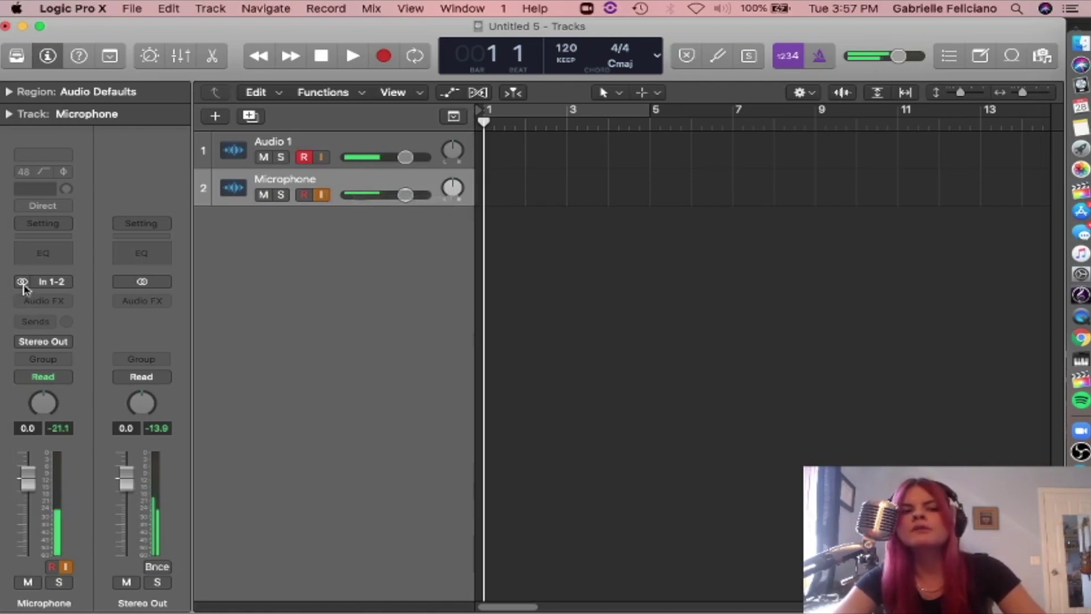
Set the Microphone track to mono Input 1 and browse the send's Output > Stereo destinations.
{"action": "left_click", "coordinate": [22, 282]}
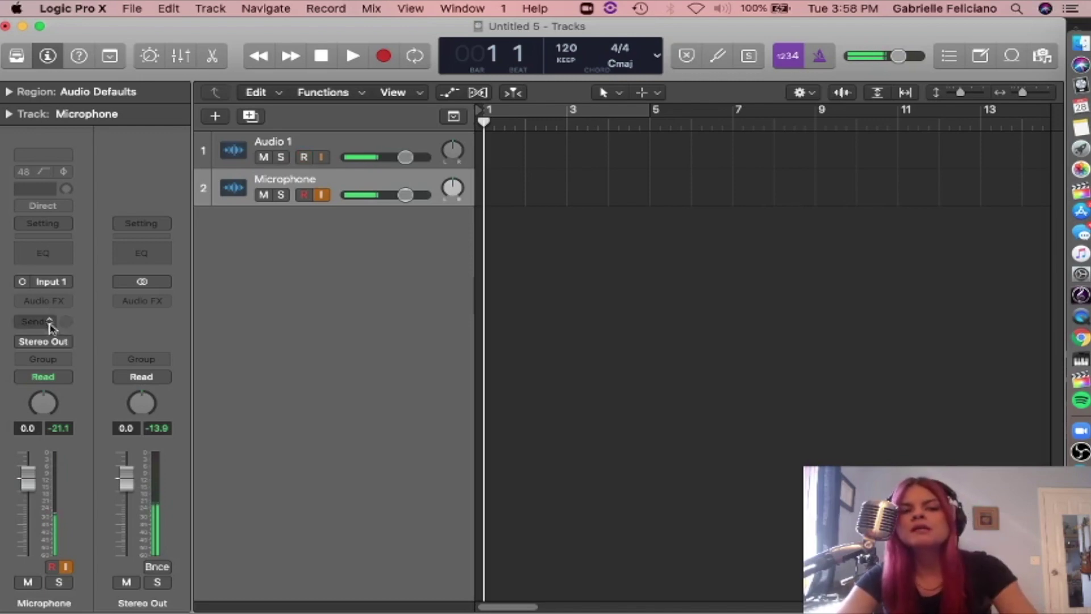
{"action": "left_click", "coordinate": [50, 322]}
{"action": "mouse_move", "coordinate": [60, 360]}
{"action": "mouse_move", "coordinate": [178, 373]}
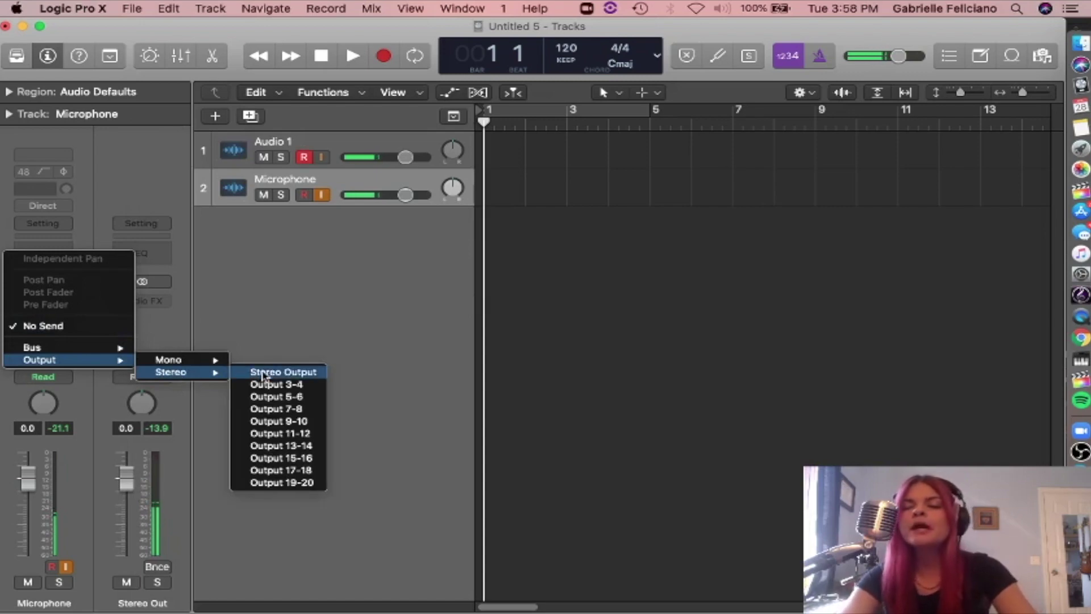
Return to Audio MIDI Setup and select Black Hole Aggregate to see its 18 input channels.
{"action": "left_click", "coordinate": [265, 377]}
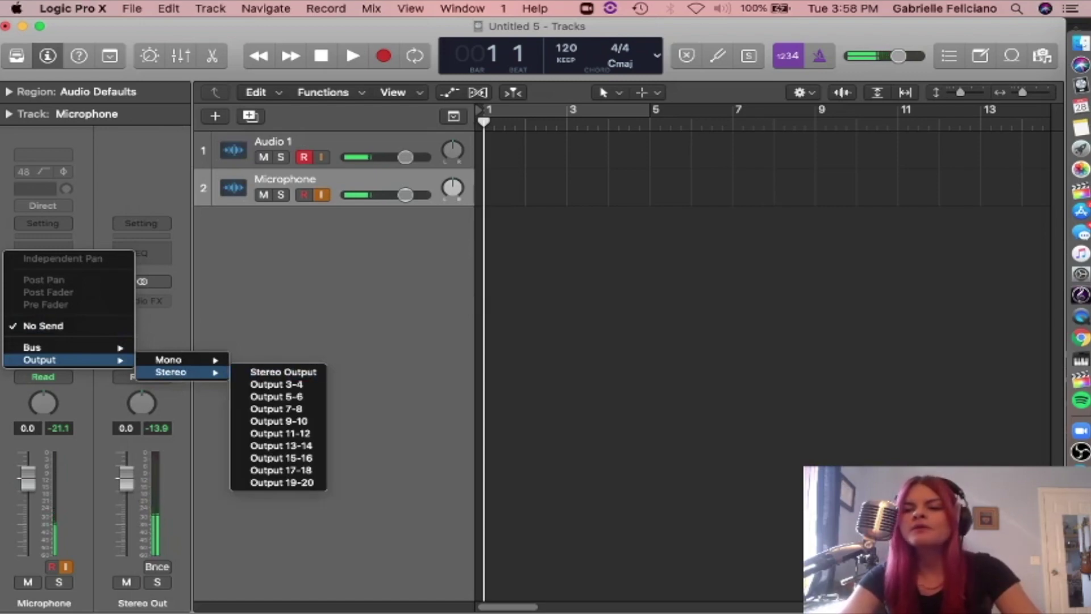
{"action": "left_click", "coordinate": [1080, 369]}
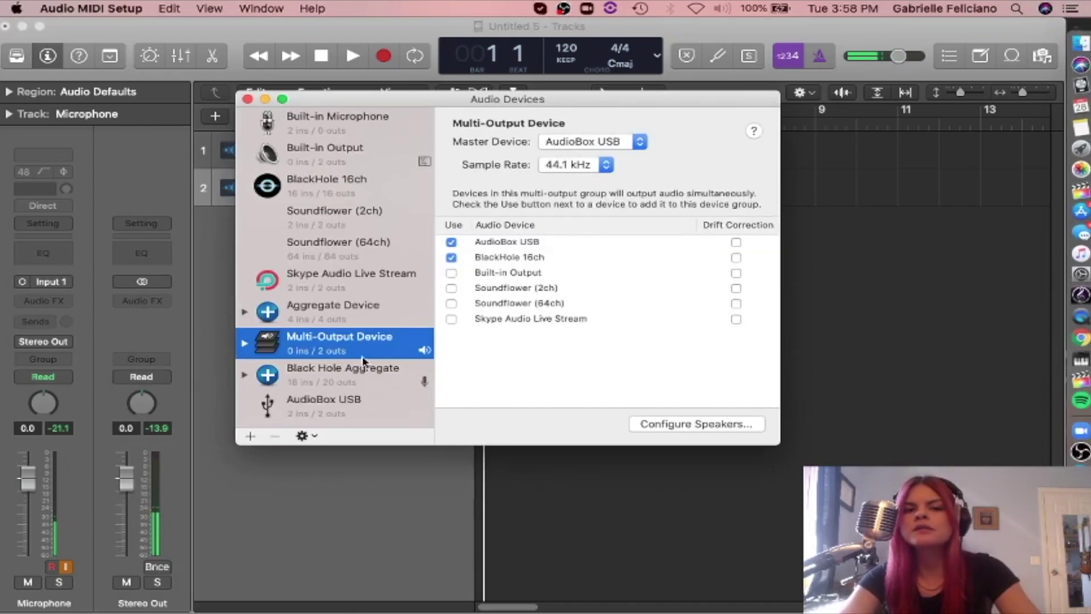
{"action": "left_click", "coordinate": [319, 368]}
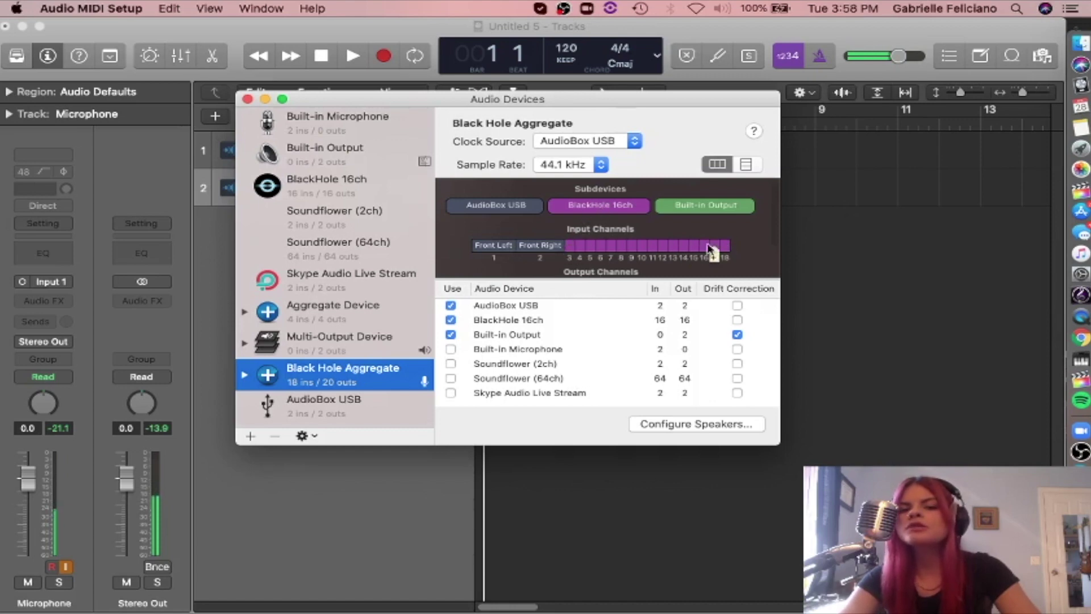
Send the Microphone track to Output 3-4 at +6.0, then add a Classic Electric Piano track.
{"action": "left_click", "coordinate": [247, 99]}
{"action": "left_click", "coordinate": [56, 320]}
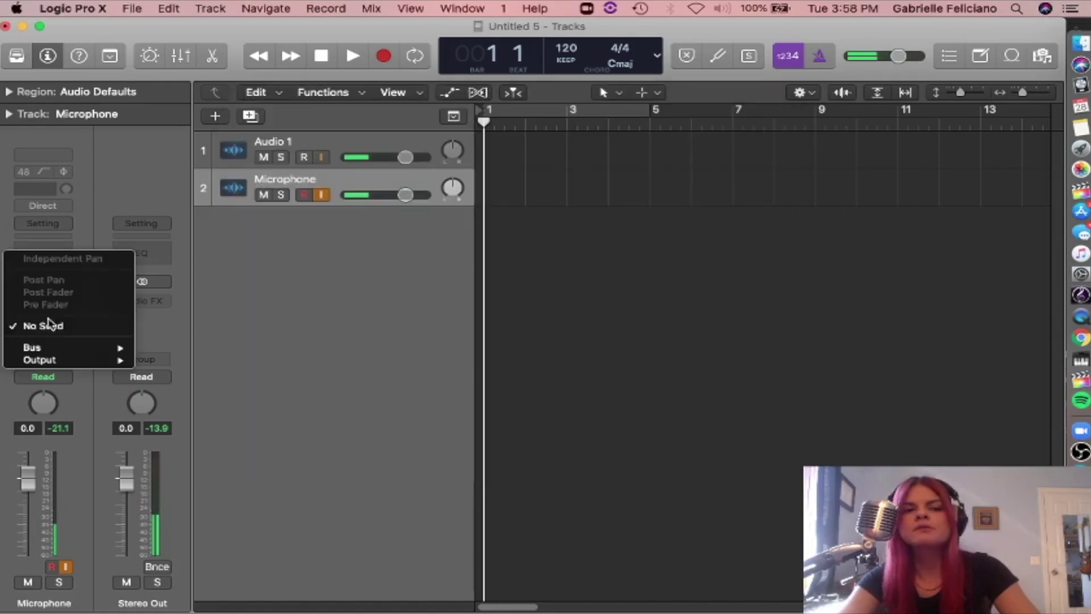
{"action": "mouse_move", "coordinate": [125, 360]}
{"action": "mouse_move", "coordinate": [210, 372]}
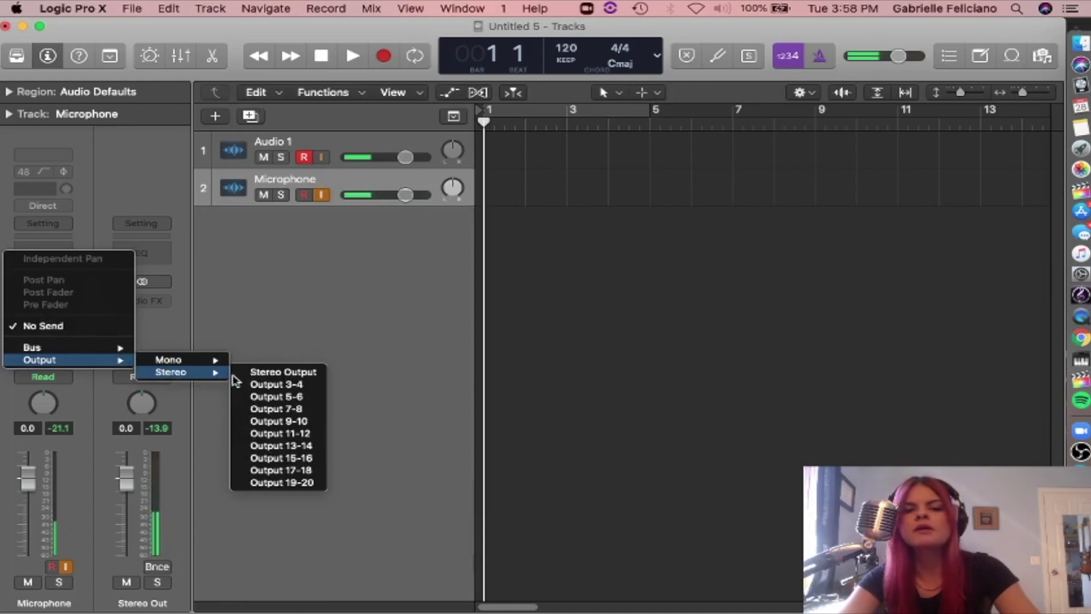
{"action": "left_click", "coordinate": [288, 385]}
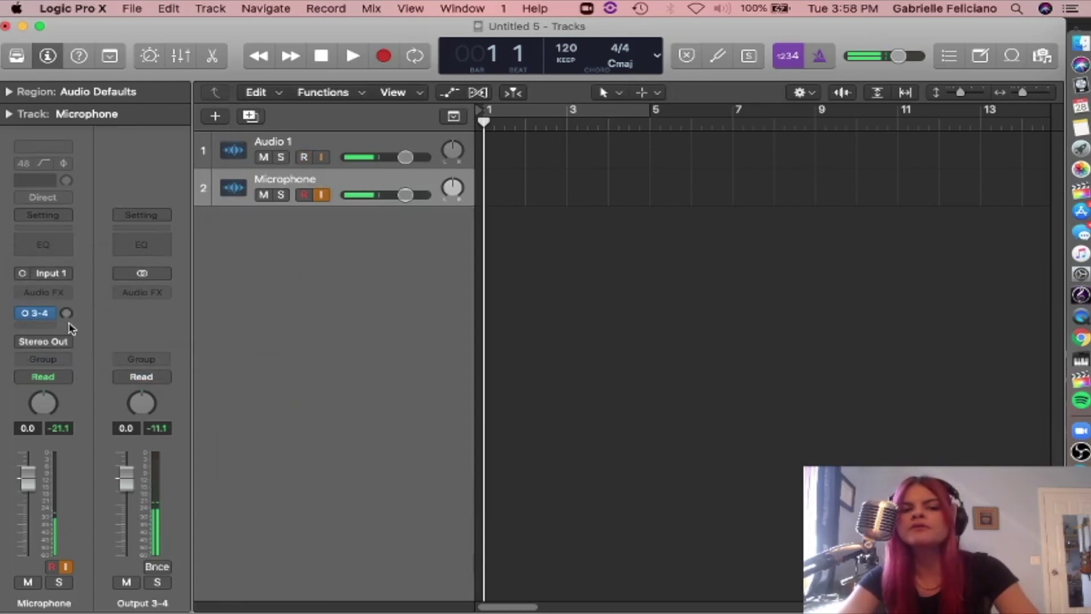
{"action": "left_click_drag", "start_coordinate": [66, 317], "coordinate": [102, 146]}
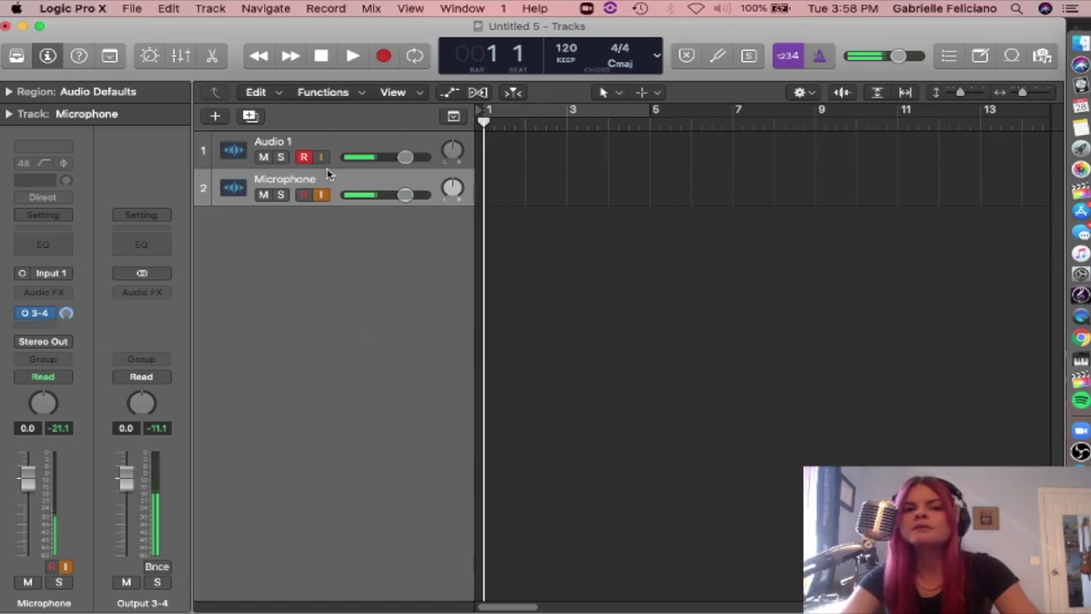
{"action": "left_click", "coordinate": [211, 8]}
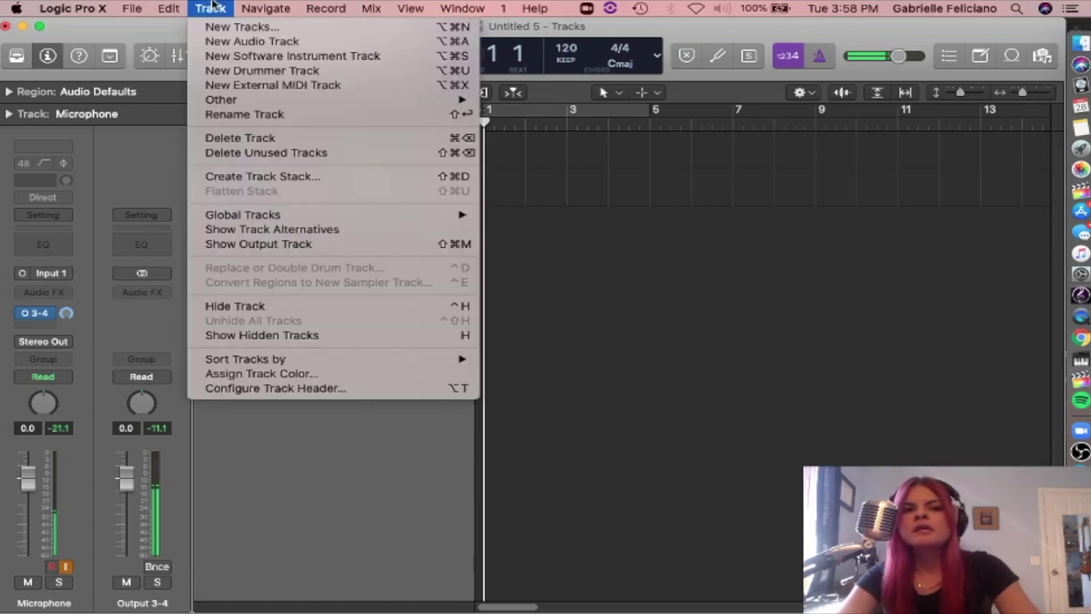
{"action": "left_click", "coordinate": [262, 56]}
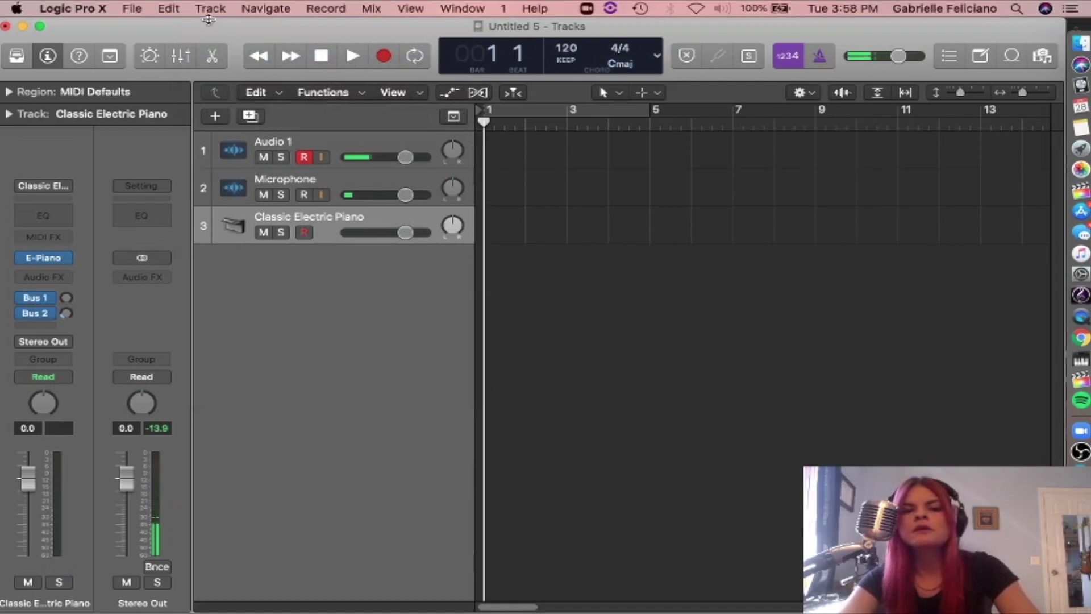
Undo the accidental piano track and create a software instrument track via New Tracks.
{"action": "key", "text": "super+z"}
{"action": "left_click", "coordinate": [226, 7]}
{"action": "left_click", "coordinate": [236, 27]}
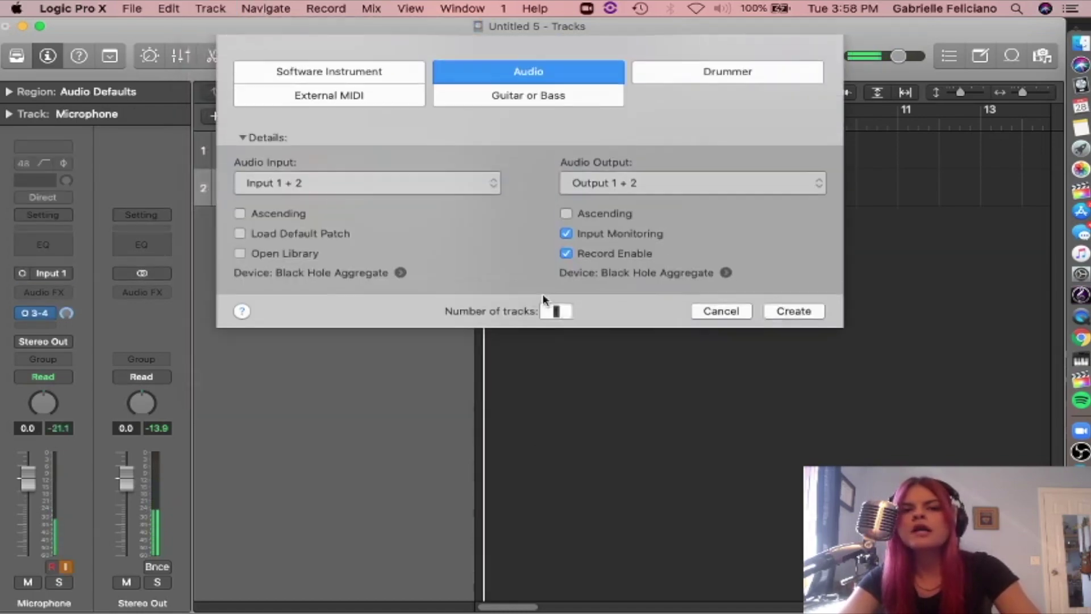
{"action": "left_click", "coordinate": [379, 78]}
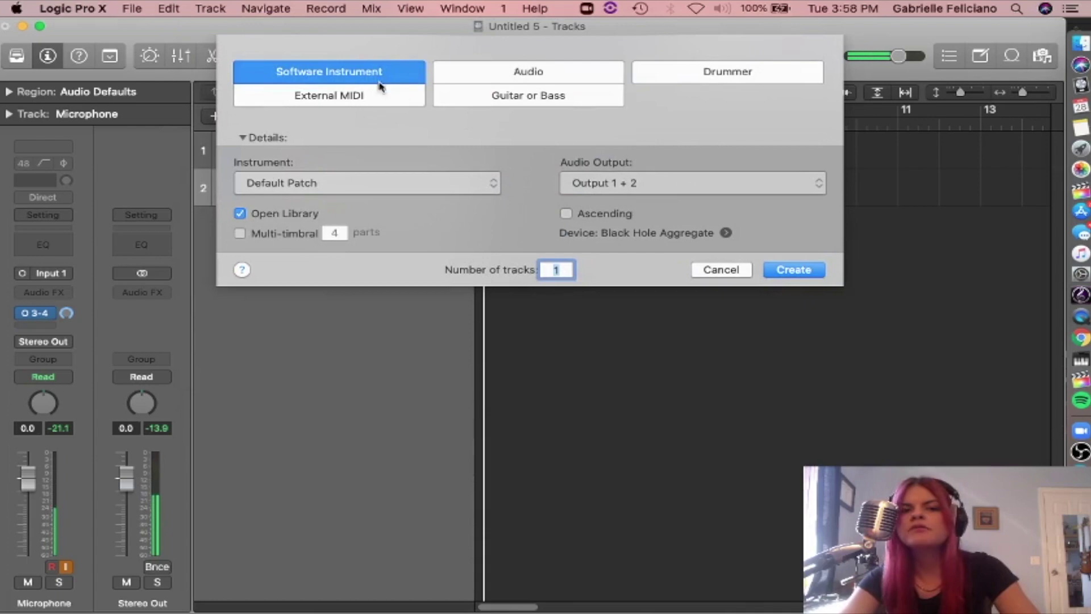
{"action": "left_click", "coordinate": [795, 269]}
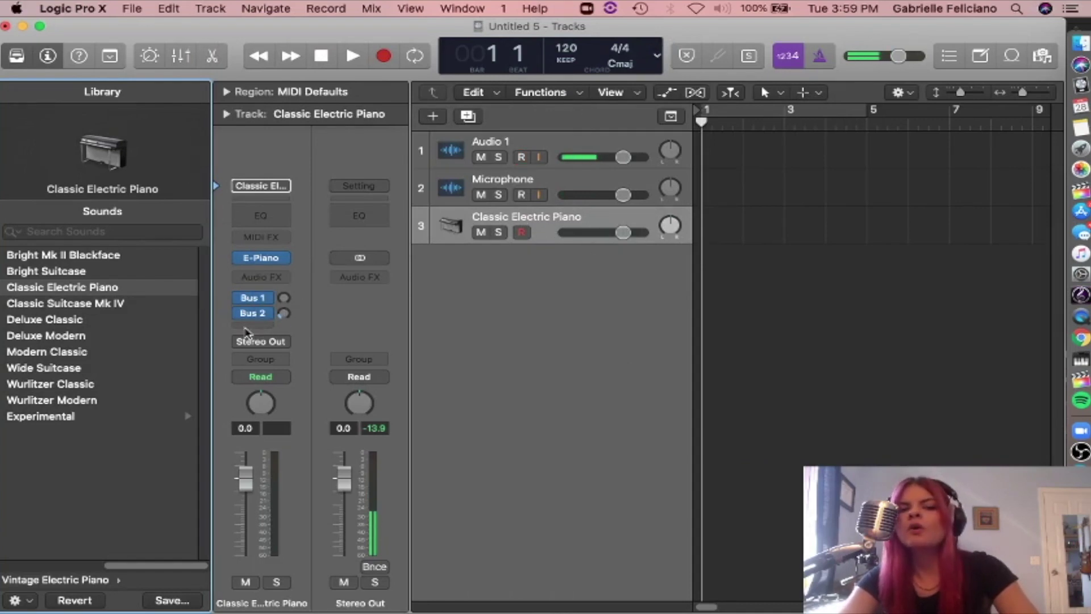
Add a piano send to Output 3-4 and turn it up to maximum.
{"action": "left_click", "coordinate": [264, 329]}
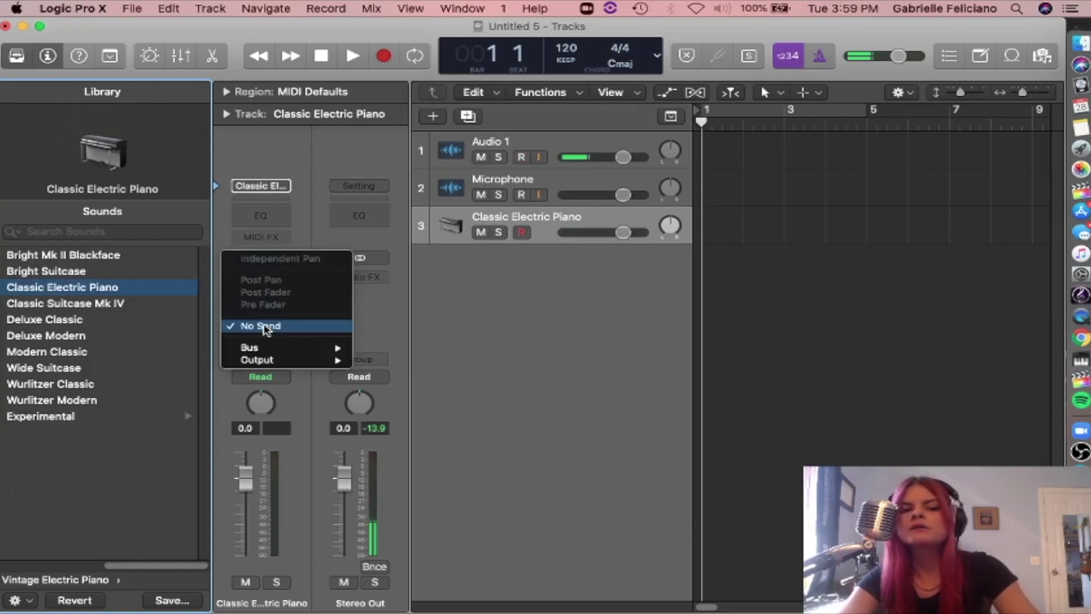
{"action": "mouse_move", "coordinate": [267, 359]}
{"action": "mouse_move", "coordinate": [418, 373]}
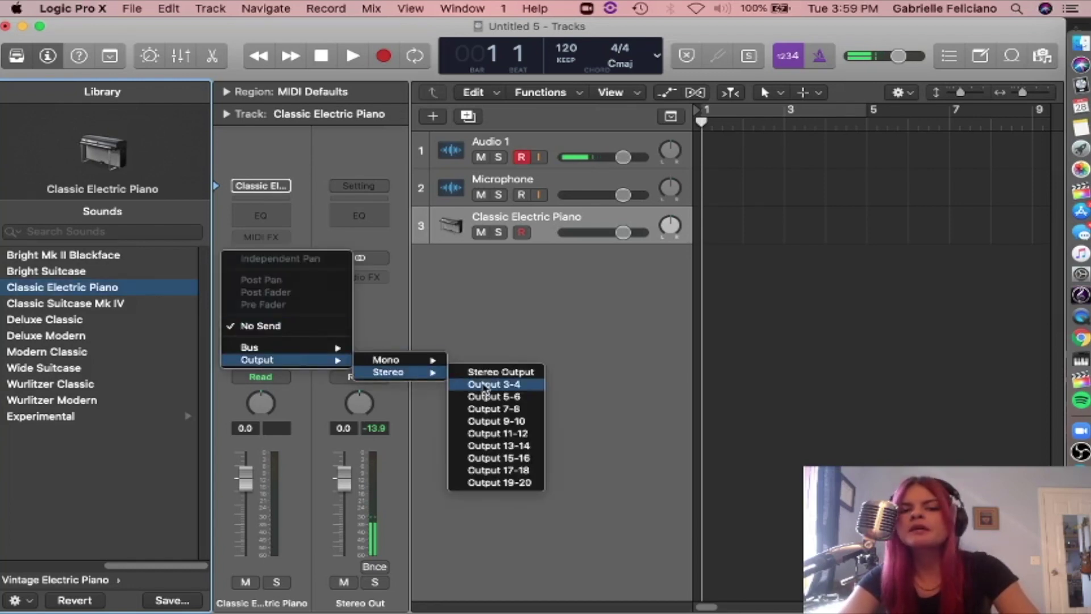
{"action": "left_click", "coordinate": [485, 385]}
{"action": "left_click_drag", "start_coordinate": [284, 316], "coordinate": [335, 6]}
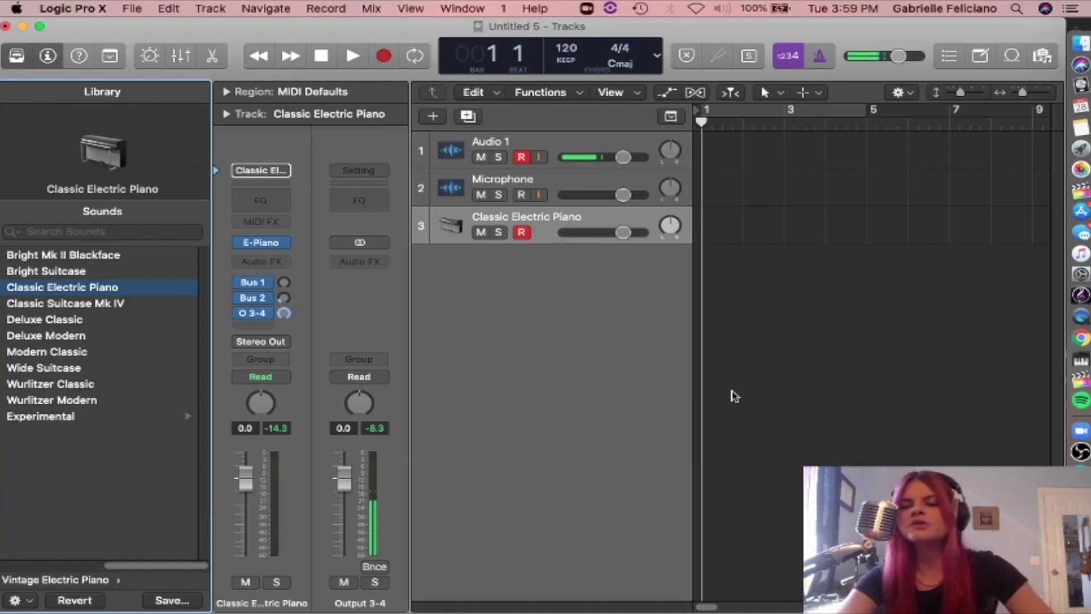
Set Zoom's Ringer Speaker to BlackHole 16ch in Audio preferences and close Settings.
{"action": "left_click", "coordinate": [1074, 432]}
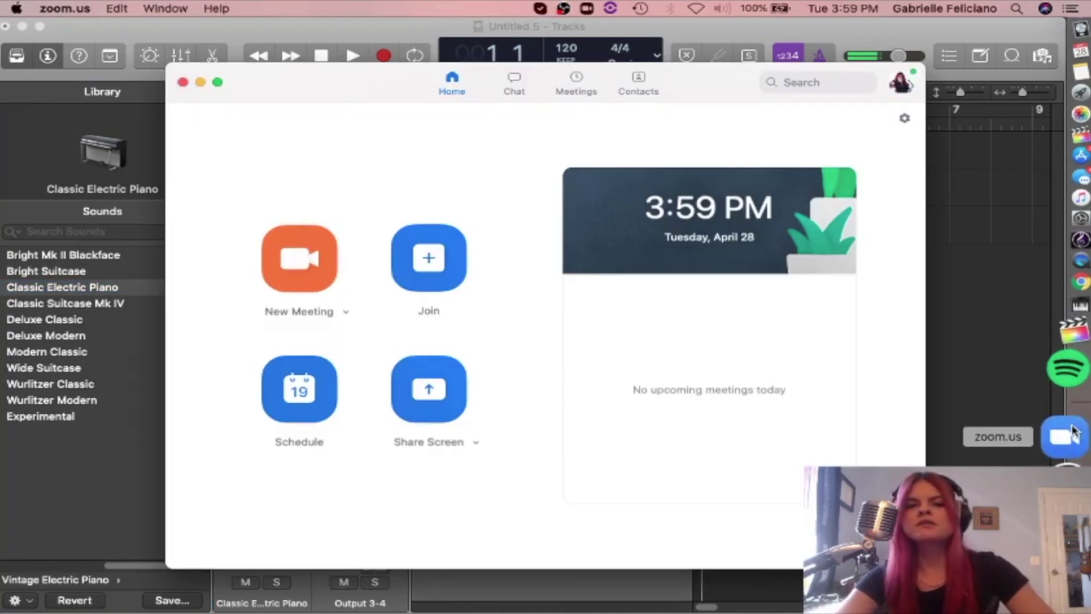
{"action": "left_click", "coordinate": [83, 7]}
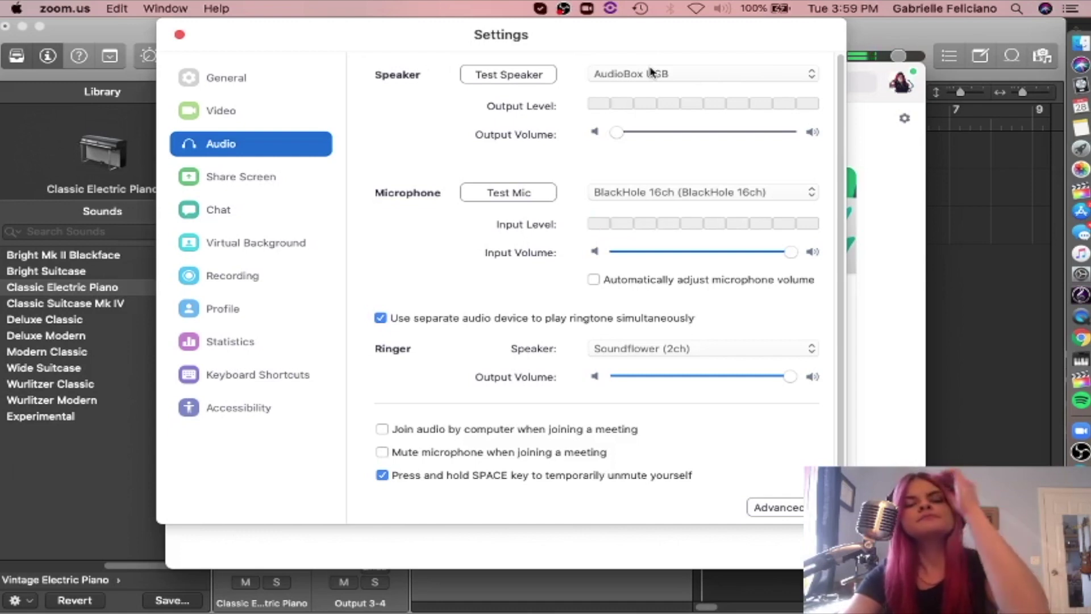
{"action": "left_click", "coordinate": [687, 349]}
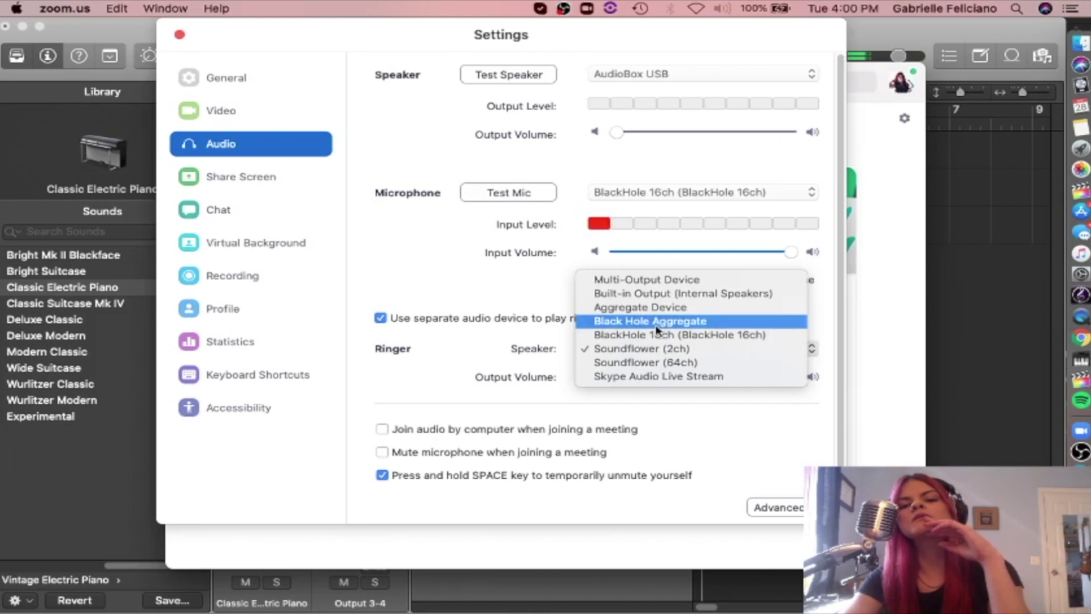
{"action": "left_click", "coordinate": [676, 335]}
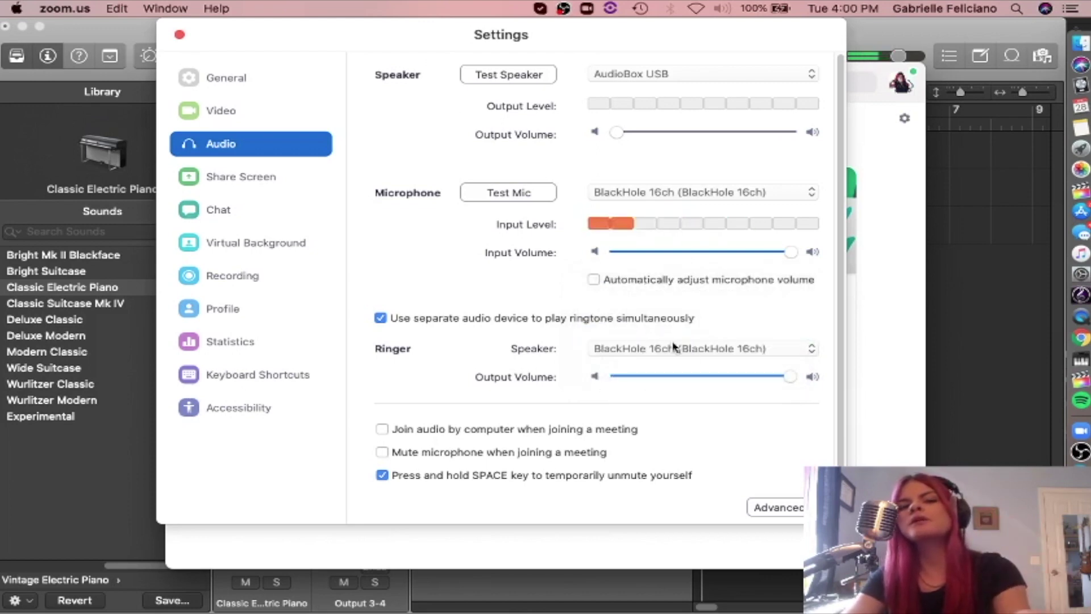
{"action": "left_click", "coordinate": [179, 36]}
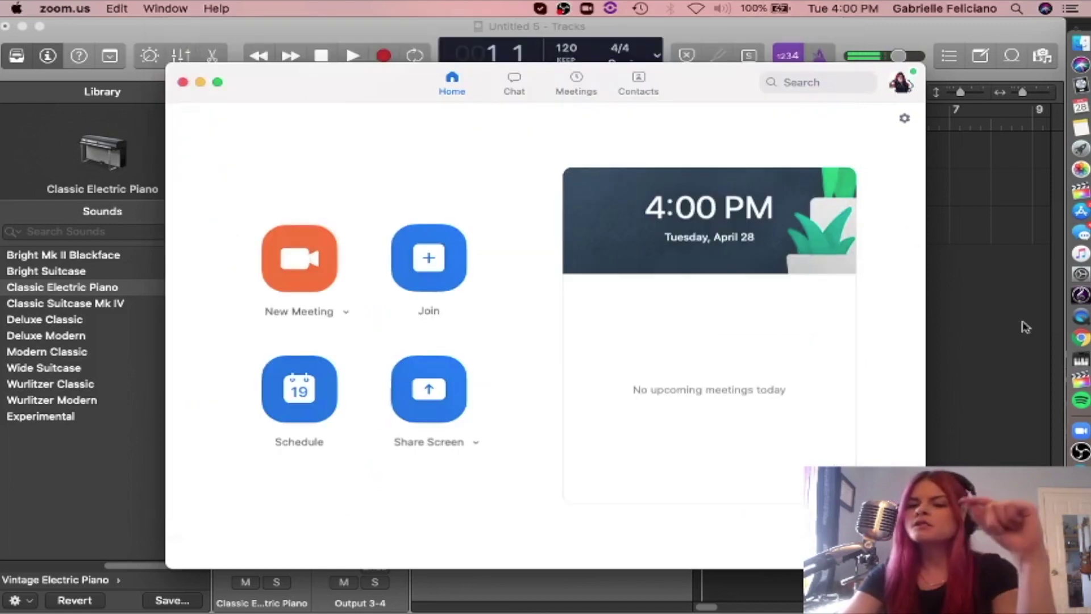
{"action": "left_click", "coordinate": [1065, 453]}
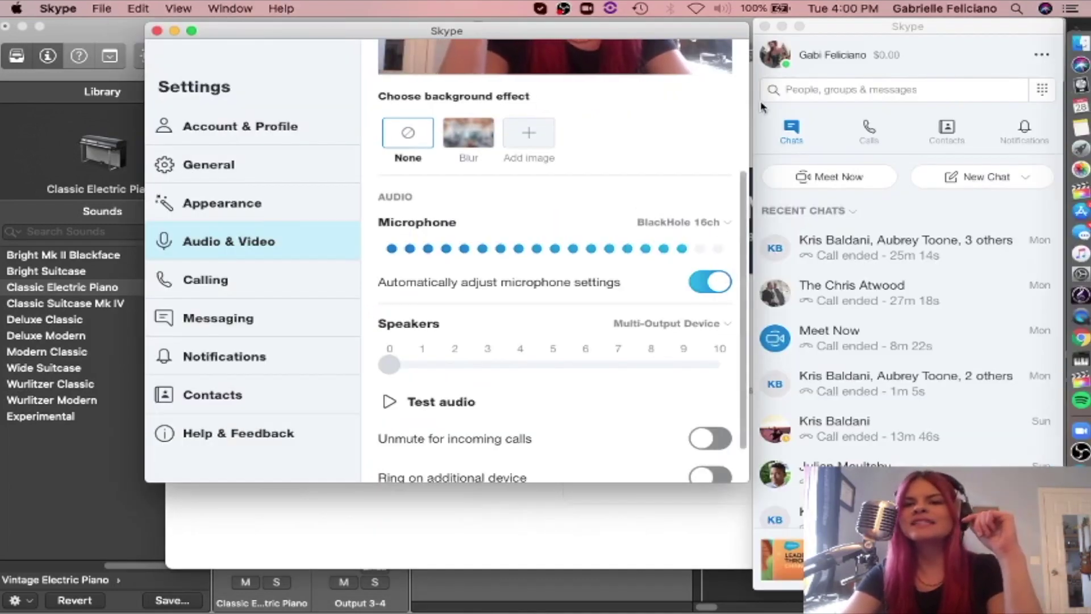
Close Skype's chat list window and bring the Logic Pro X window back to the front.
{"action": "left_click", "coordinate": [766, 28]}
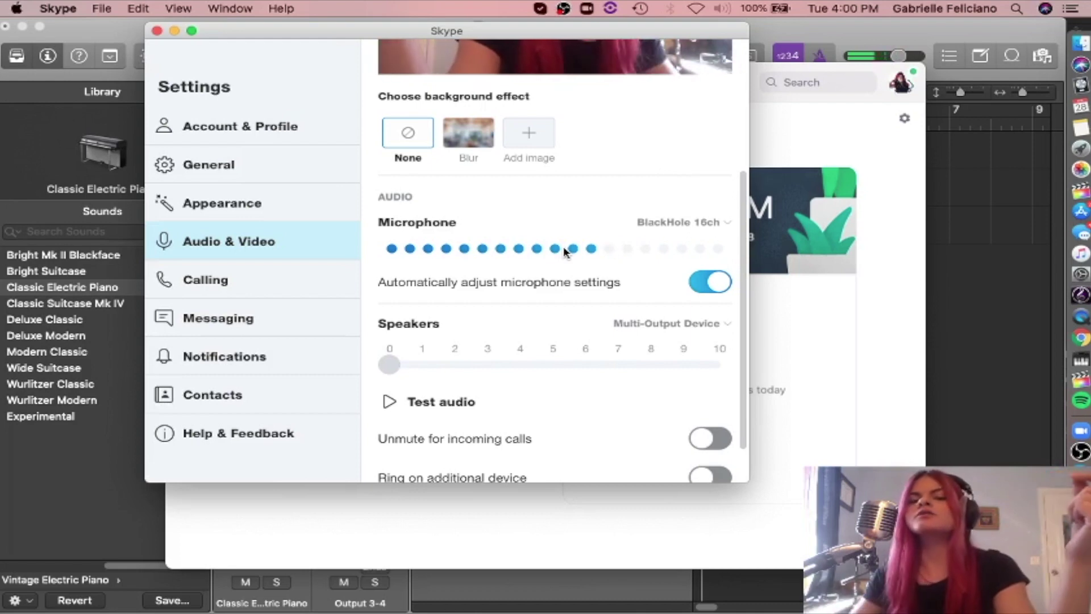
{"action": "left_click", "coordinate": [1004, 187]}
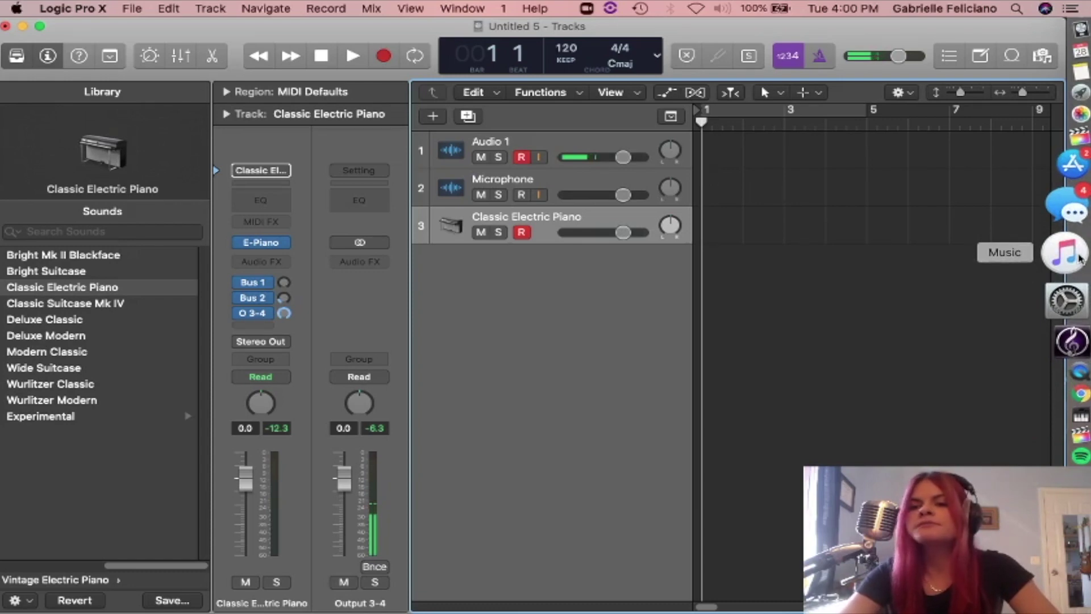
Bring up Music's Chameleonize playlist, move its window up-left to uncover Logic's mixer, and go back to Skype.
{"action": "left_click", "coordinate": [1066, 252]}
{"action": "left_click_drag", "start_coordinate": [291, 128], "coordinate": [244, 33]}
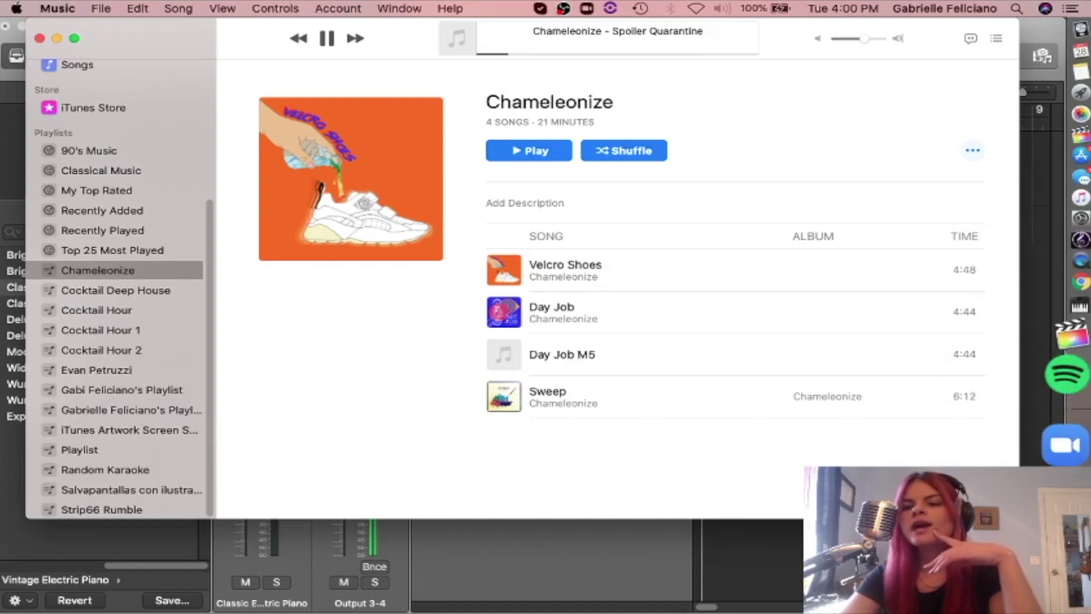
{"action": "left_click", "coordinate": [1068, 480]}
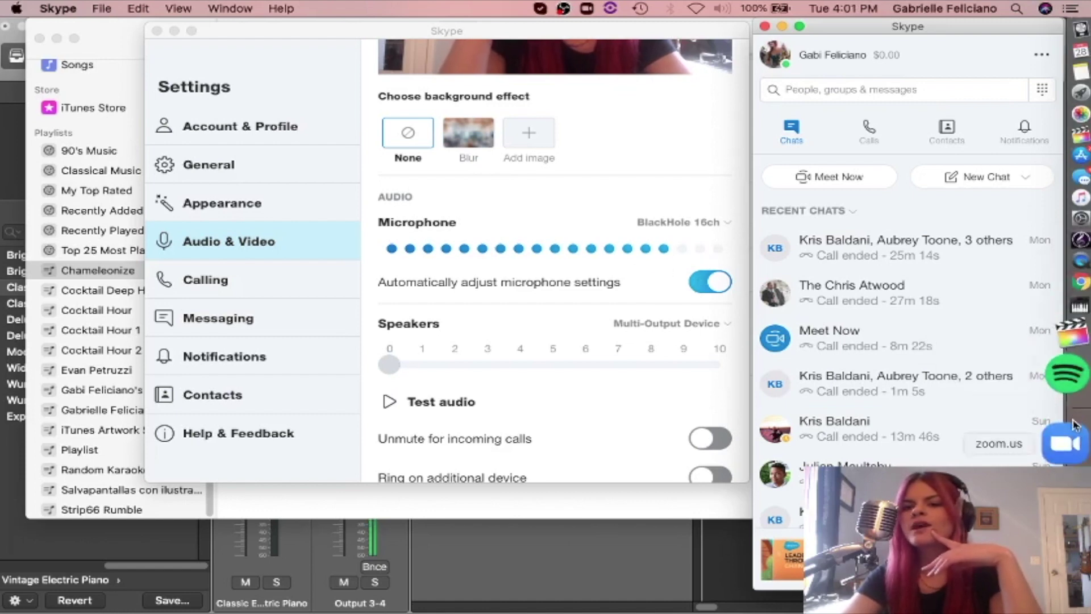
Confirm Zoom's Audio preferences show BlackHole 16ch as microphone with input arriving, then return to Logic.
{"action": "left_click", "coordinate": [1069, 455]}
{"action": "left_click", "coordinate": [65, 8]}
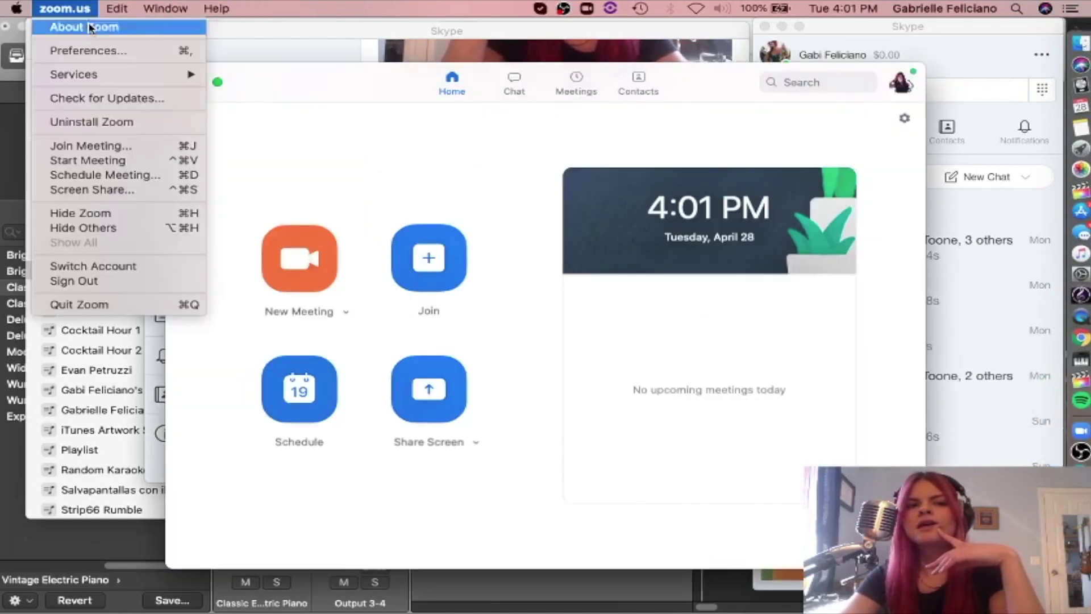
{"action": "left_click", "coordinate": [92, 49]}
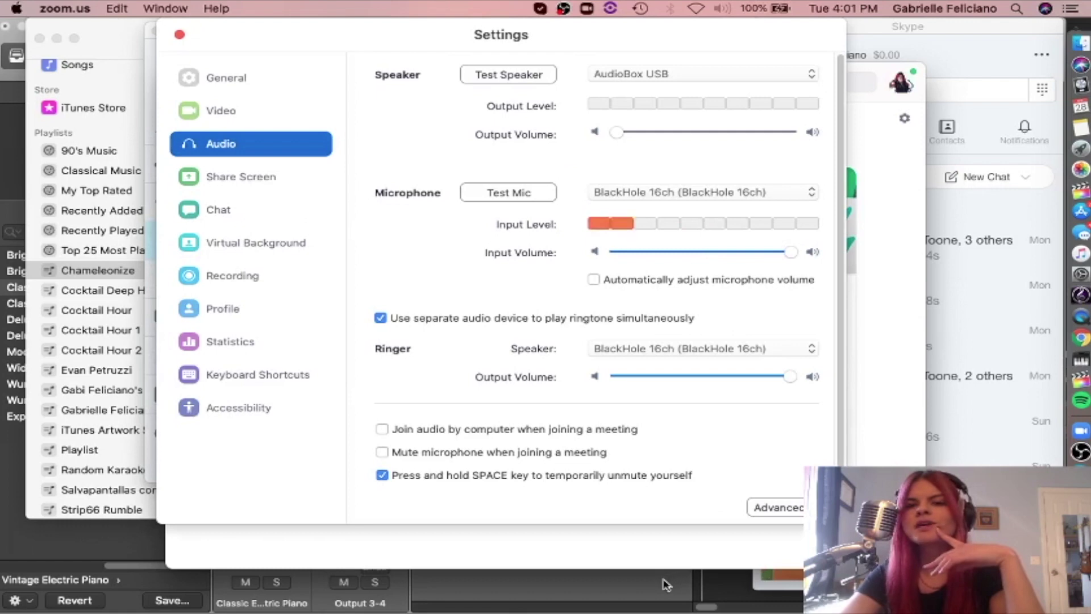
{"action": "left_click", "coordinate": [662, 585]}
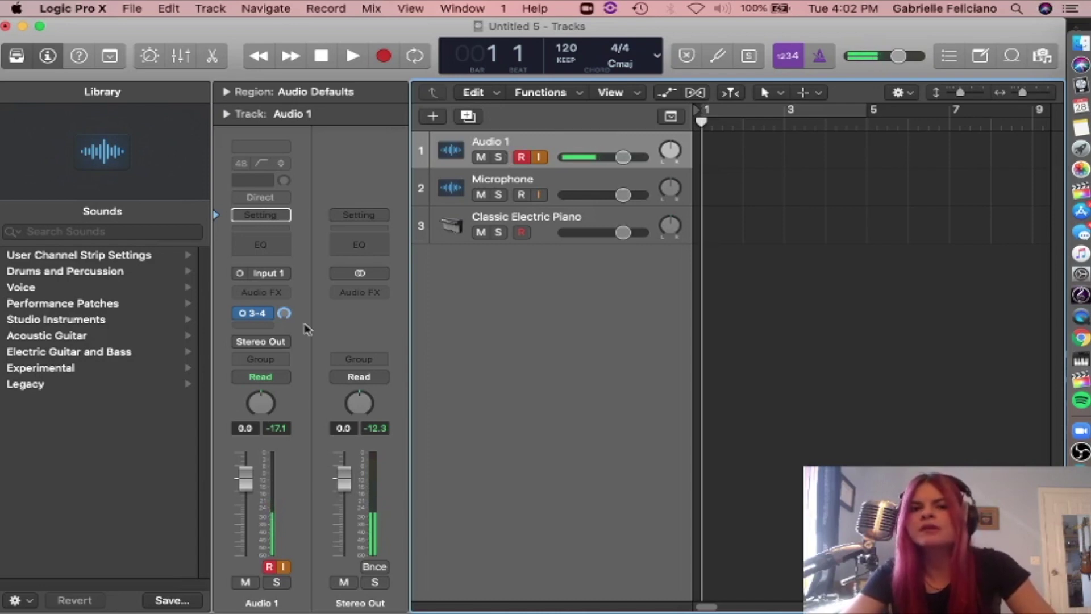
Insert a mono ChromaVerb on Audio 1, set its Wet level to 75%, and close the plug-in window.
{"action": "left_click", "coordinate": [280, 293]}
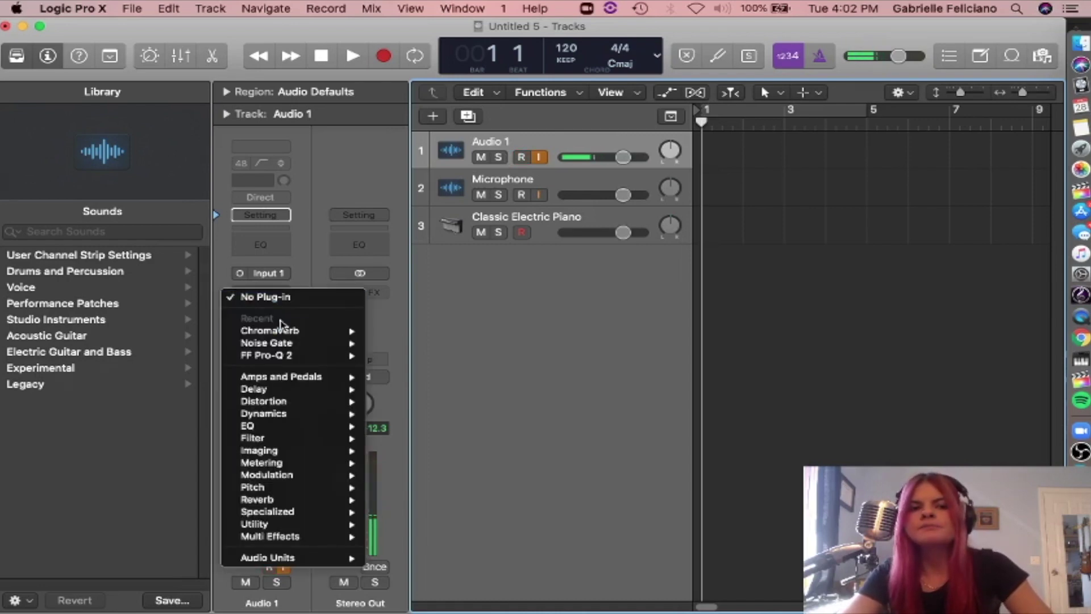
{"action": "mouse_move", "coordinate": [276, 329]}
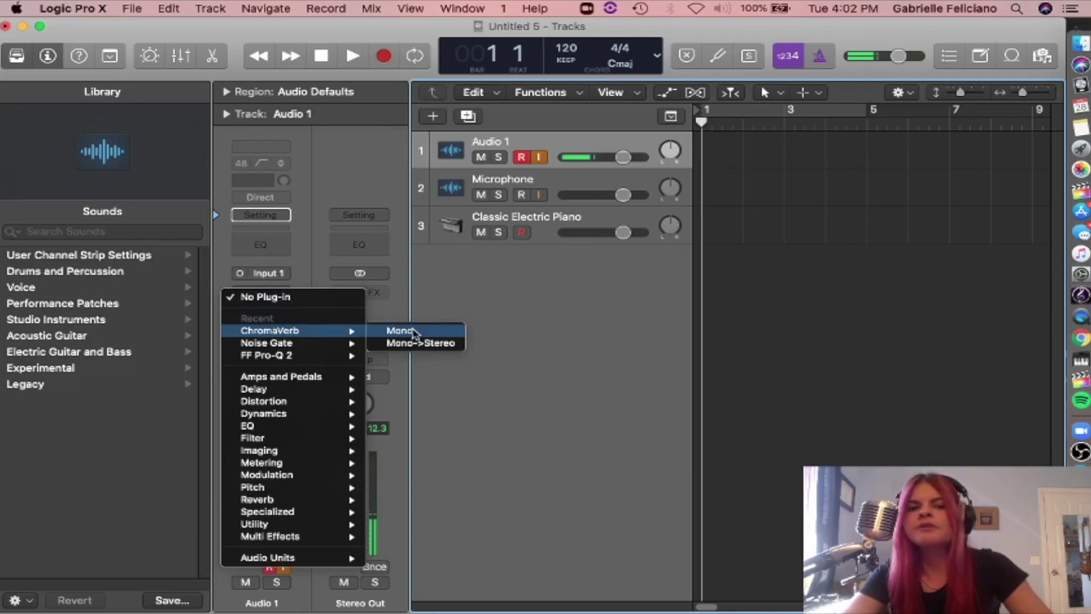
{"action": "left_click", "coordinate": [414, 332]}
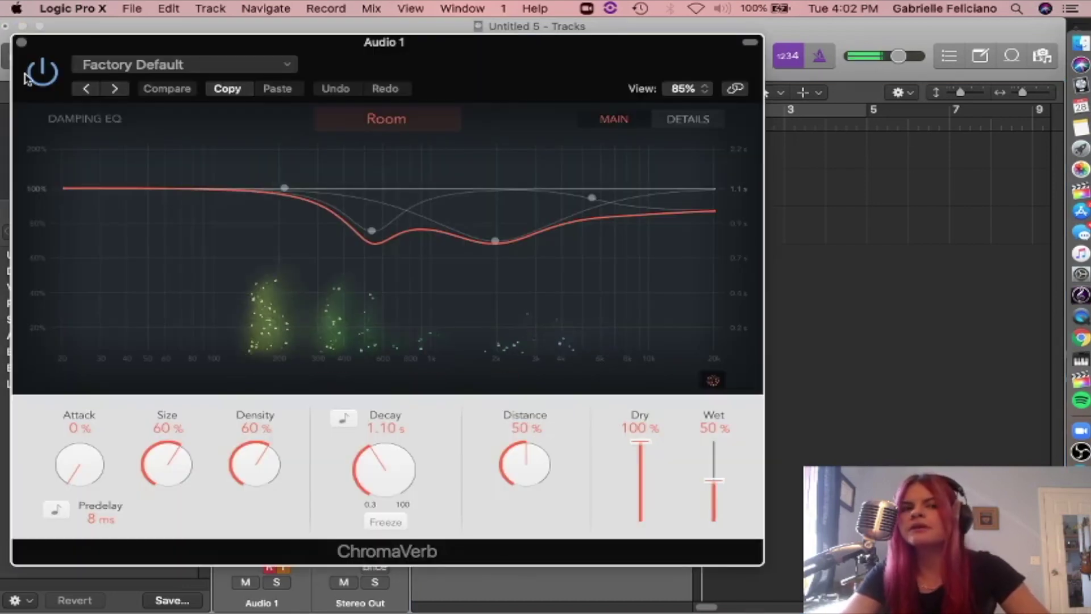
{"action": "mouse_move", "coordinate": [714, 480]}
{"action": "left_mouse_down"}
{"action": "mouse_move", "coordinate": [712, 448]}
{"action": "mouse_move", "coordinate": [714, 477]}
{"action": "mouse_move", "coordinate": [714, 462]}
{"action": "left_mouse_up"}
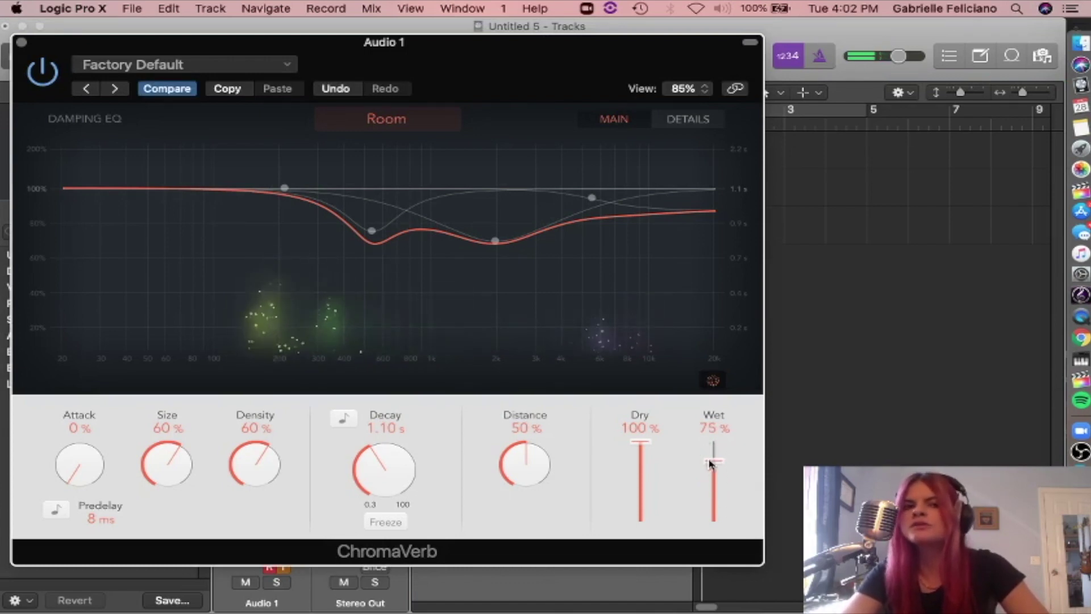
{"action": "left_click", "coordinate": [21, 43]}
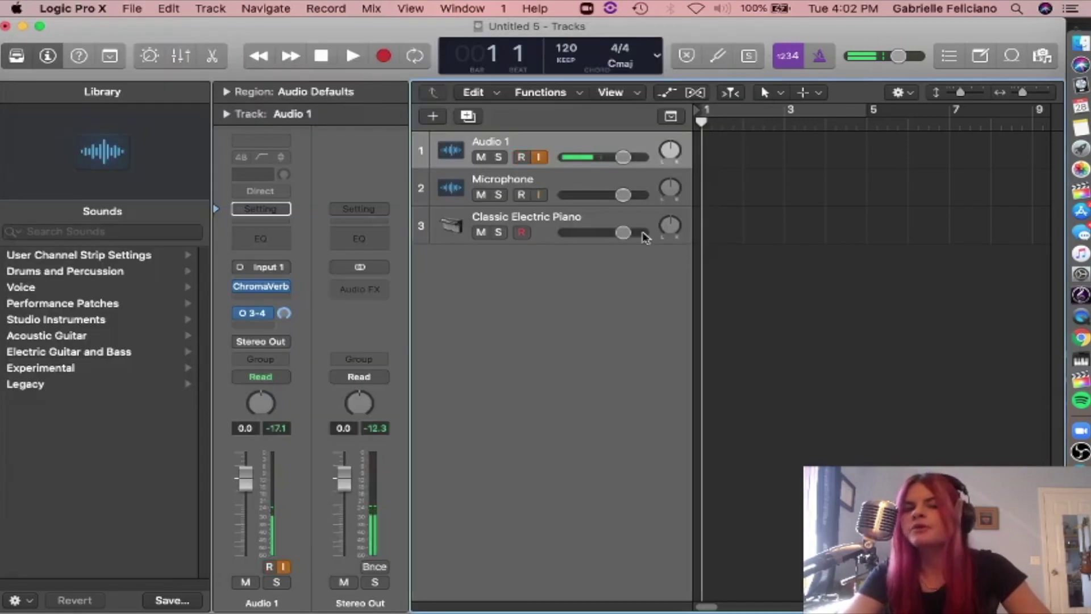